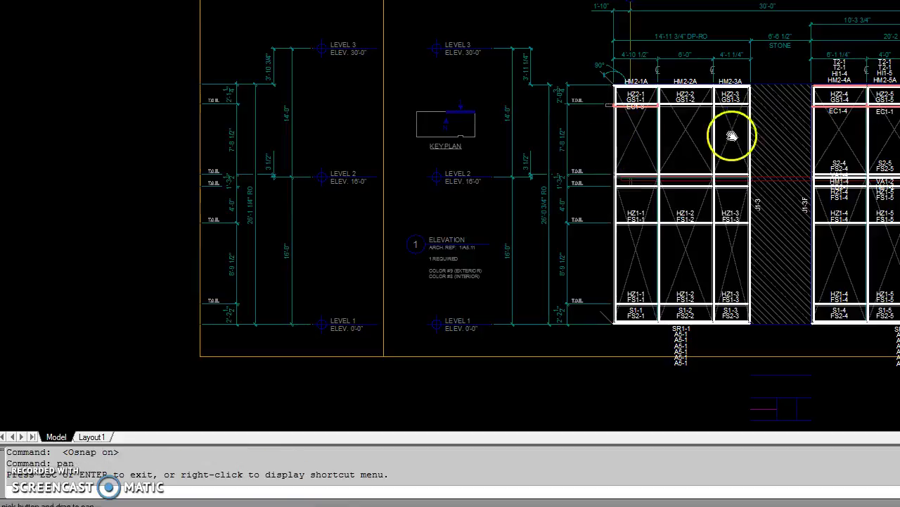
Pan to the curtain-wall elevations and zoom in on the middle elevation's VA1 label row.
mouse_move(731, 136)
mouse_down()
mouse_move(617, 131)
mouse_move(305, 154)
mouse_up()
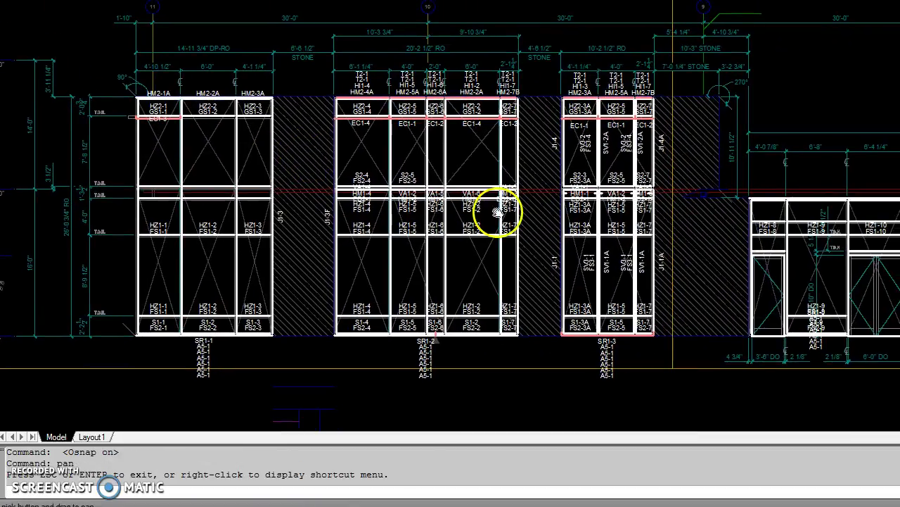
key(Escape)
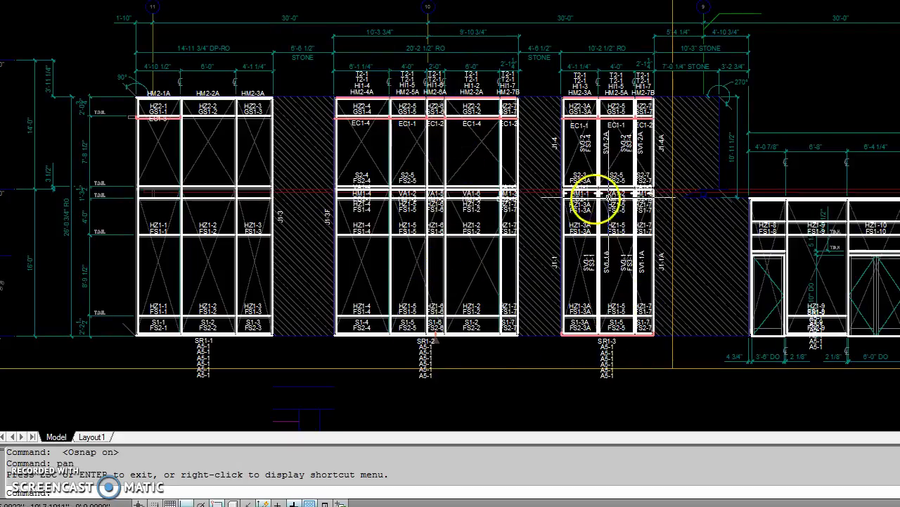
scroll(477, 188, up, 3)
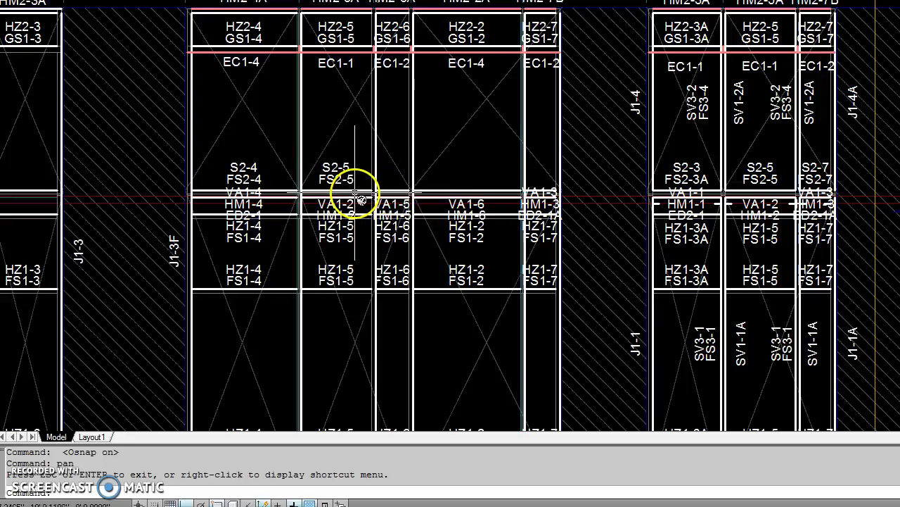
Set the horizontals near VA1-2 to Sill use with detail 1\5.02.
double_click(375, 187)
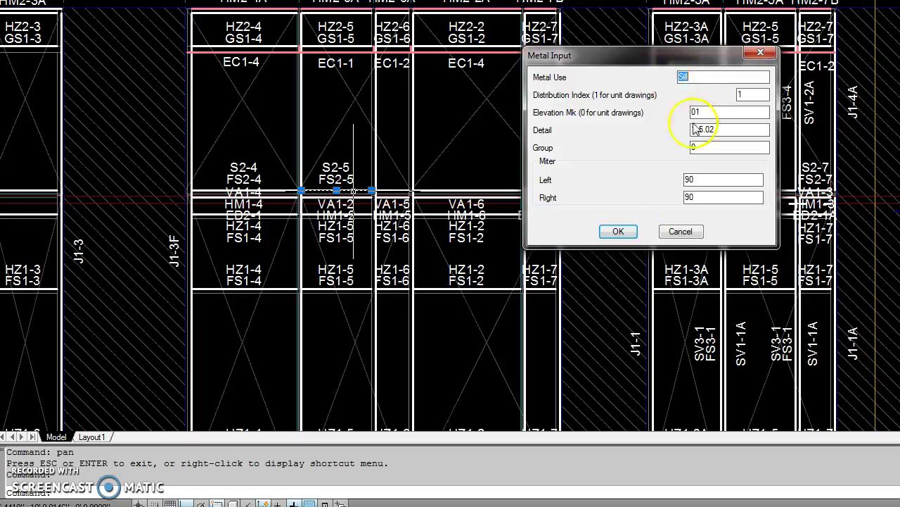
click(686, 238)
double_click(394, 190)
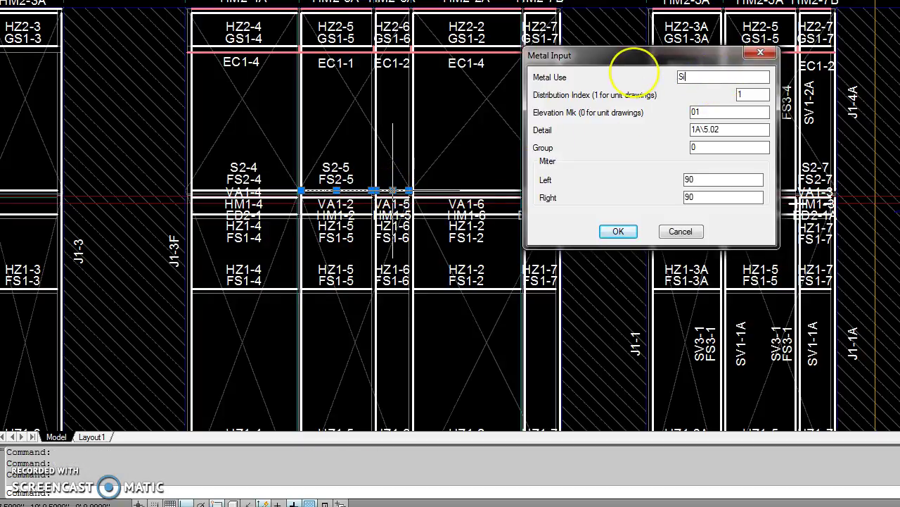
double_click(744, 129)
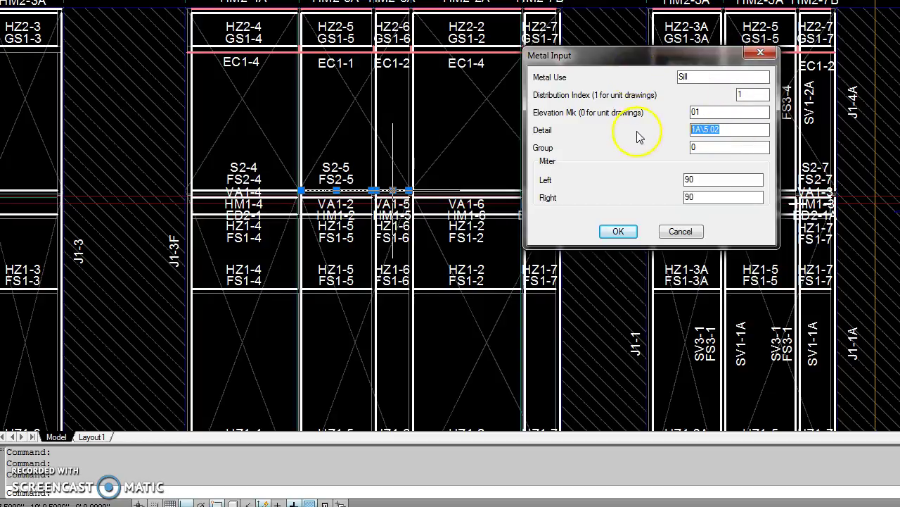
key(ctrl+v)
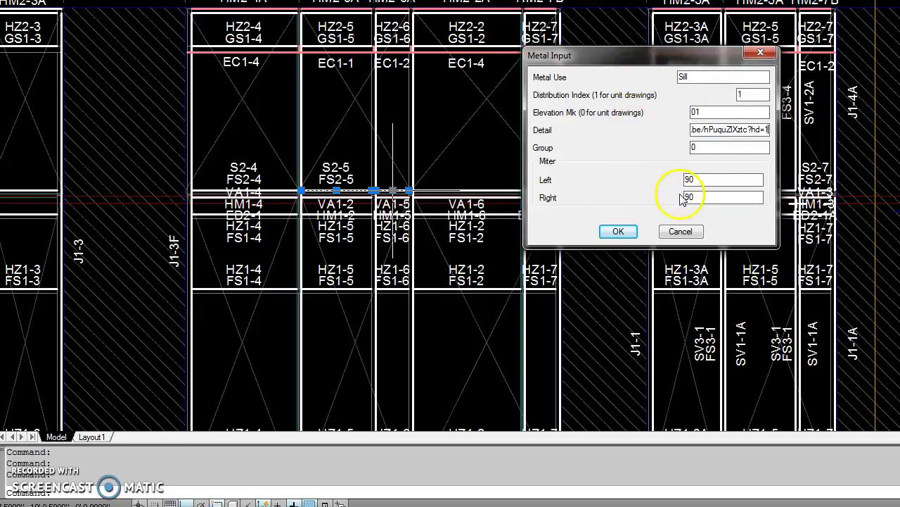
key(Return)
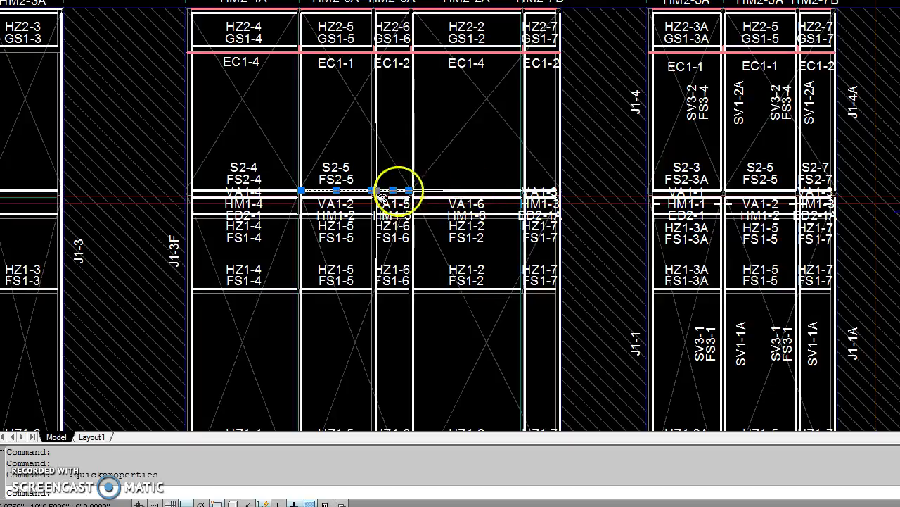
double_click(360, 191)
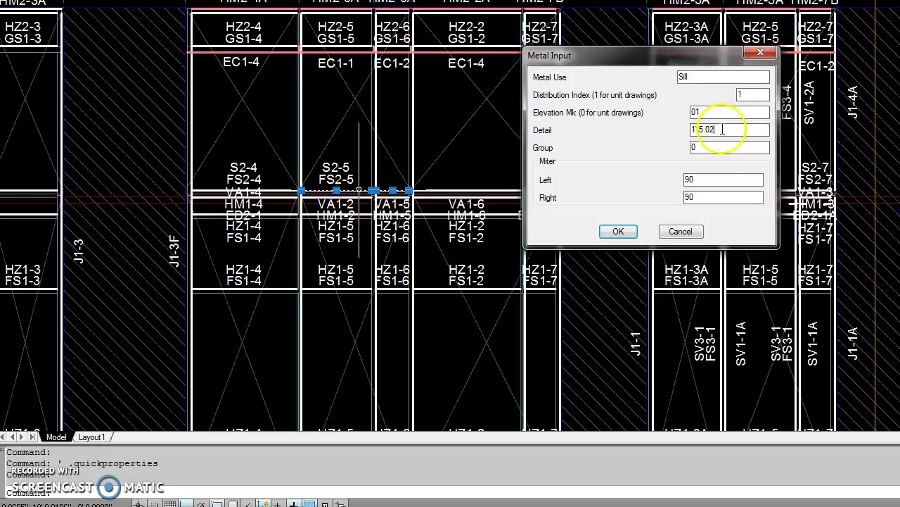
click(617, 231)
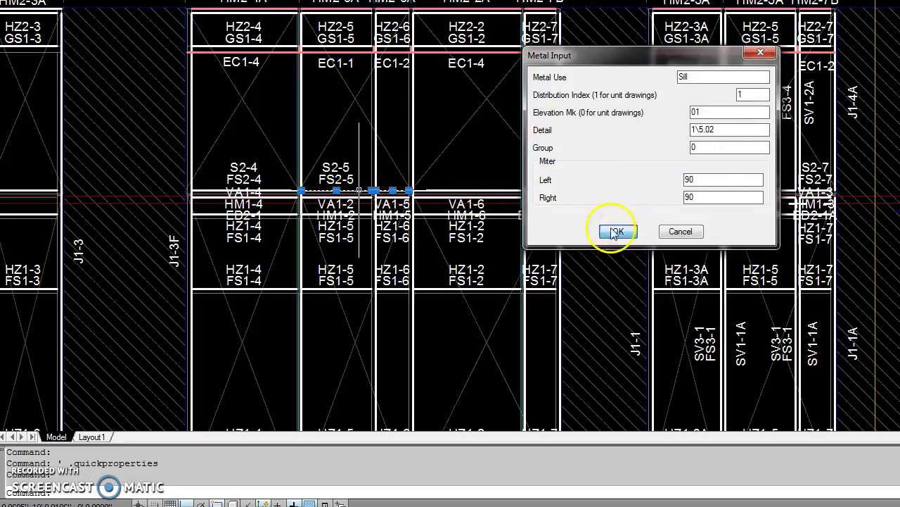
Give the remaining mid-height horizontals through VA1-3 Sill use and detail 1\5.02.
double_click(402, 190)
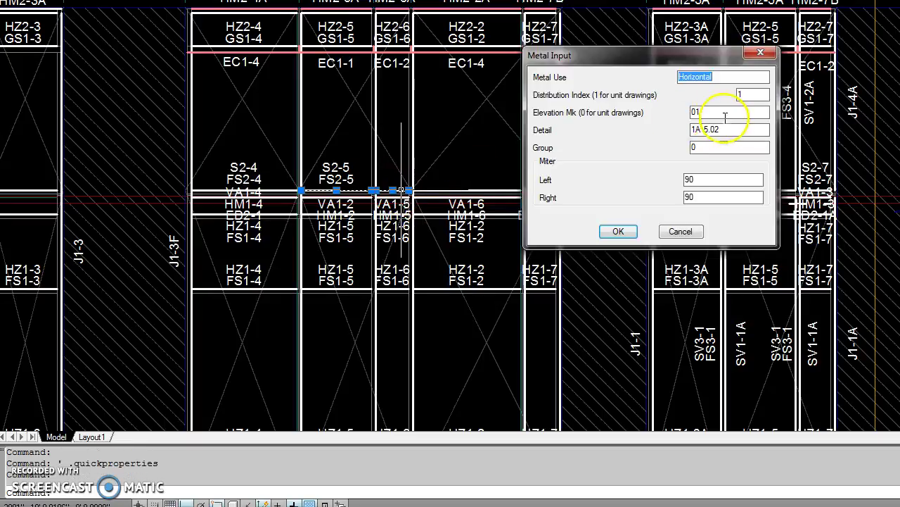
drag(729, 127, 664, 136)
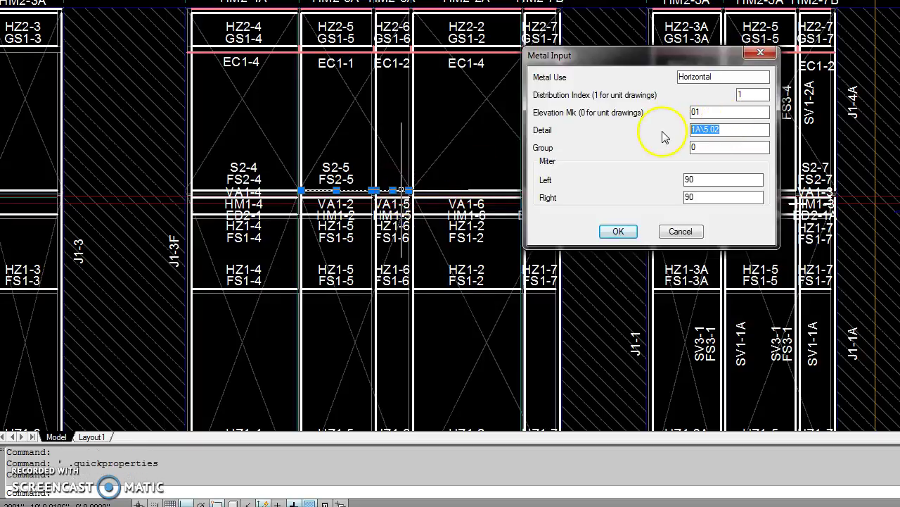
click(617, 231)
double_click(443, 191)
text(Sill)
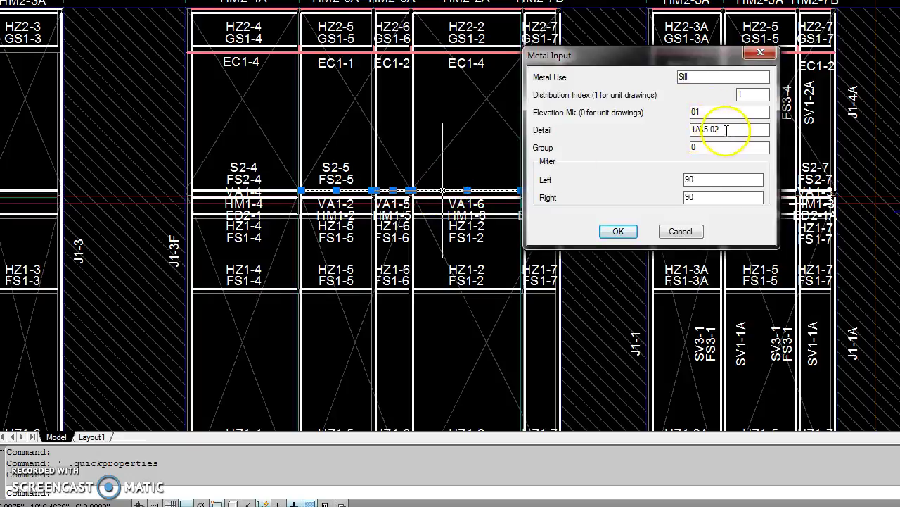
drag(726, 129, 671, 139)
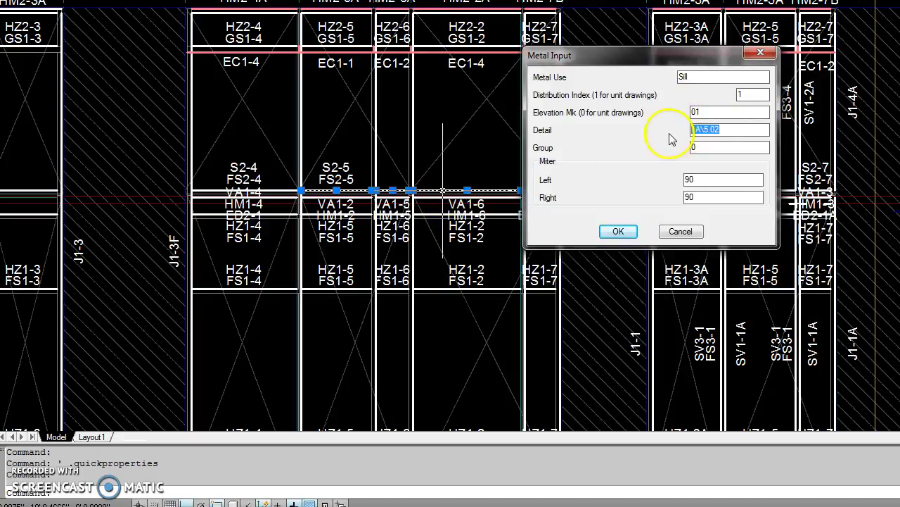
click(618, 231)
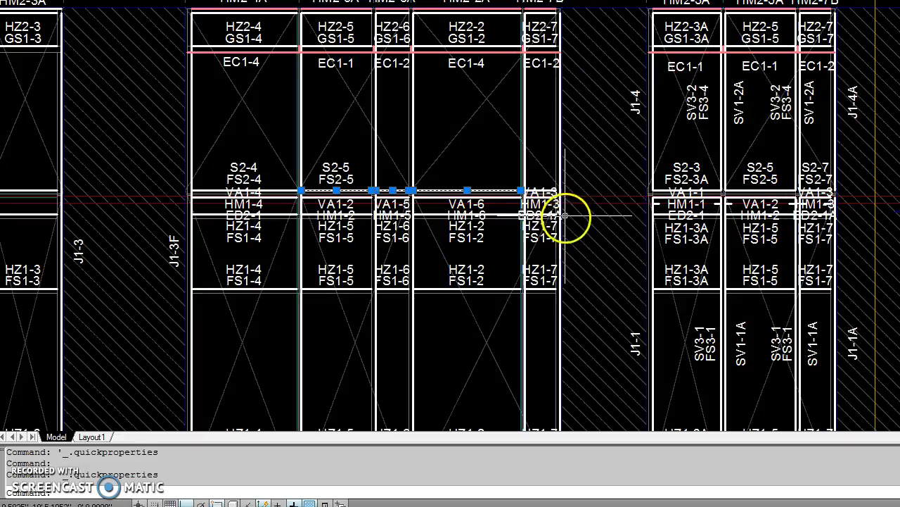
scroll(541, 193, up, 4)
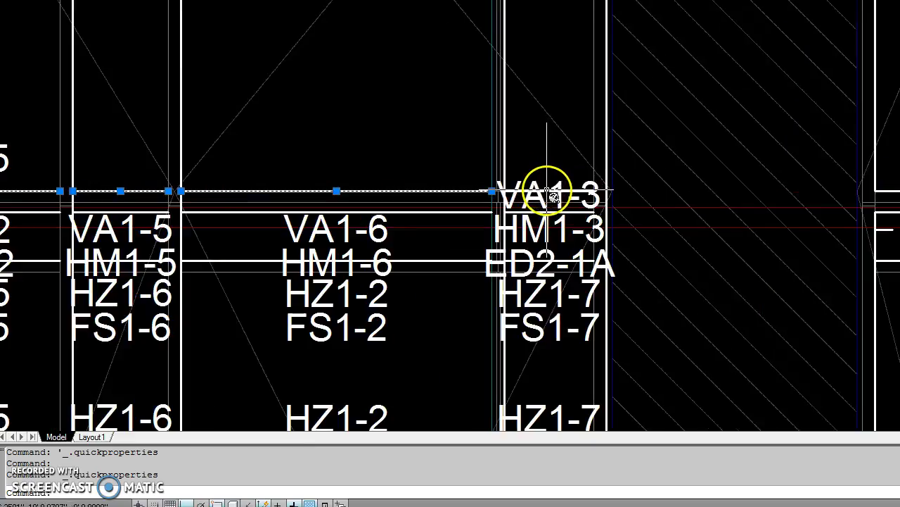
double_click(548, 188)
text(Sill)
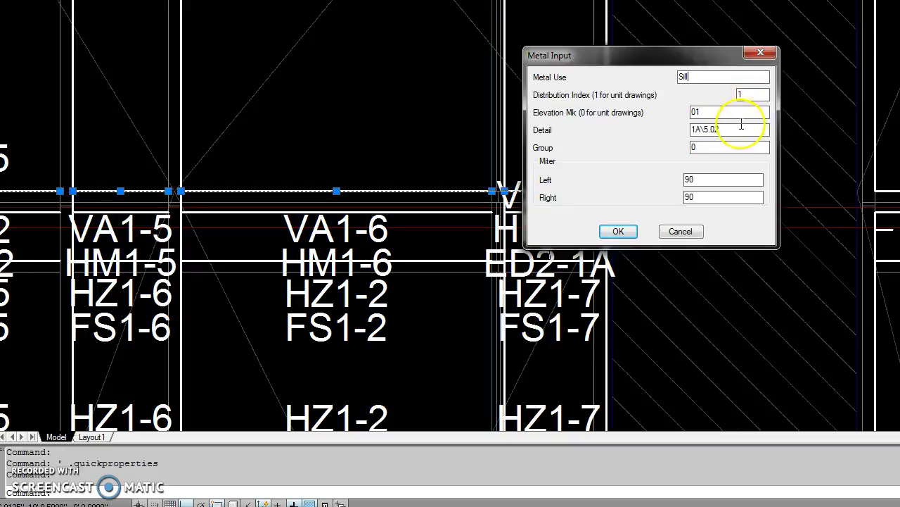
drag(742, 126, 691, 129)
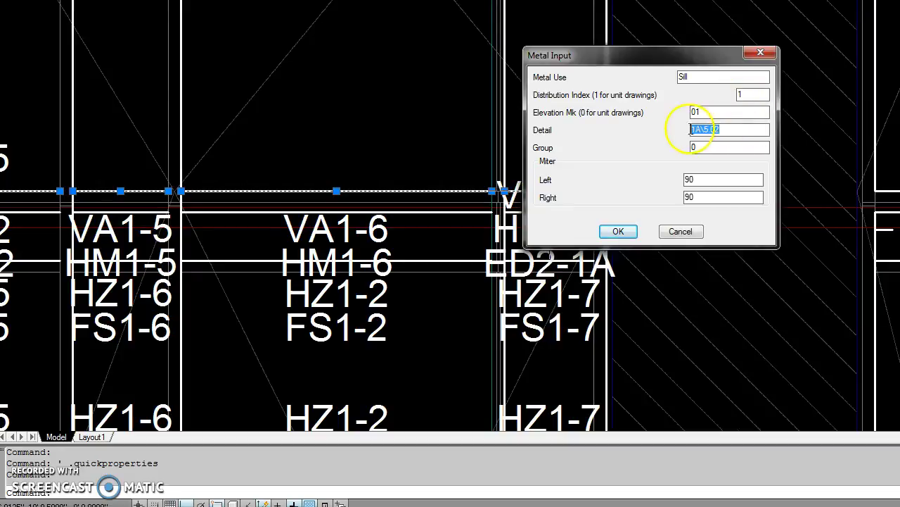
click(619, 231)
key(Escape)
key(Escape)
Run UPD so S2-2, FS2-2, S2-7 and FS2-7 appear, then select the left jamb.
scroll(602, 250, up, 3)
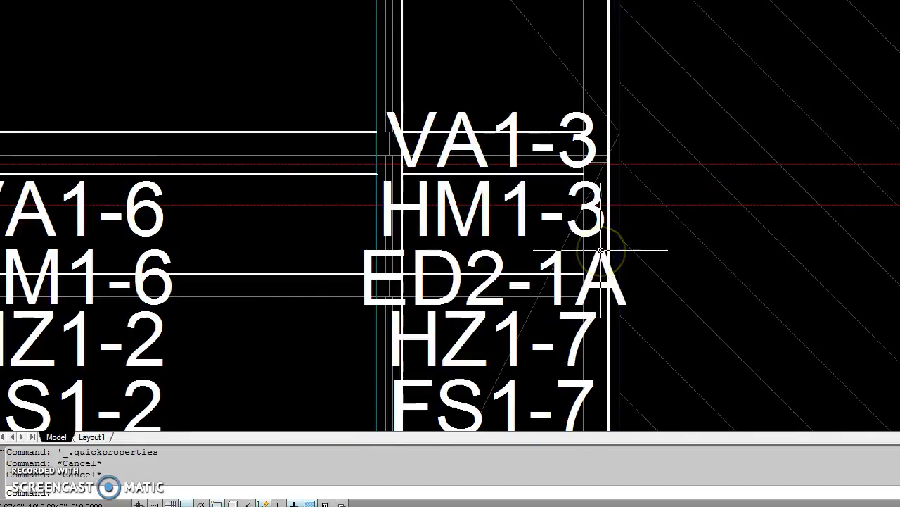
scroll(601, 250, down, 4)
scroll(601, 250, down, 2)
scroll(601, 250, down, 2)
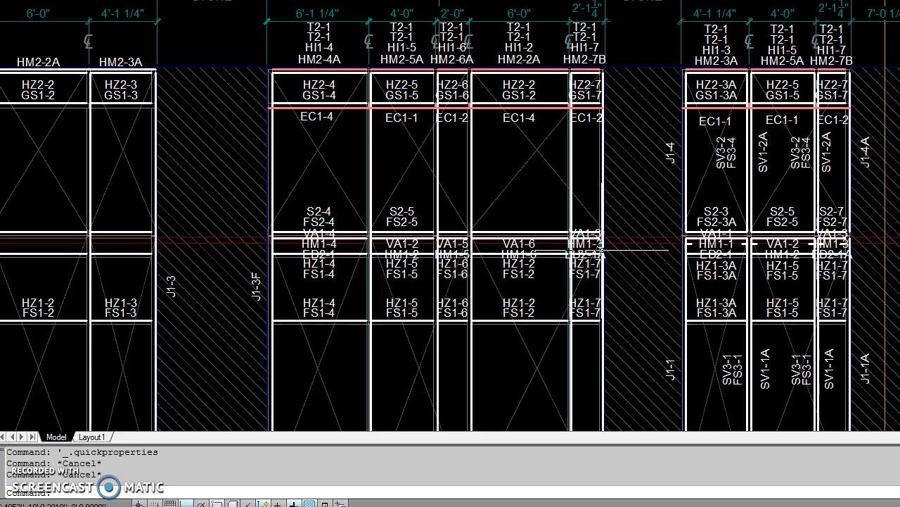
click(711, 259)
scroll(605, 243, up, 3)
scroll(570, 237, up, 5)
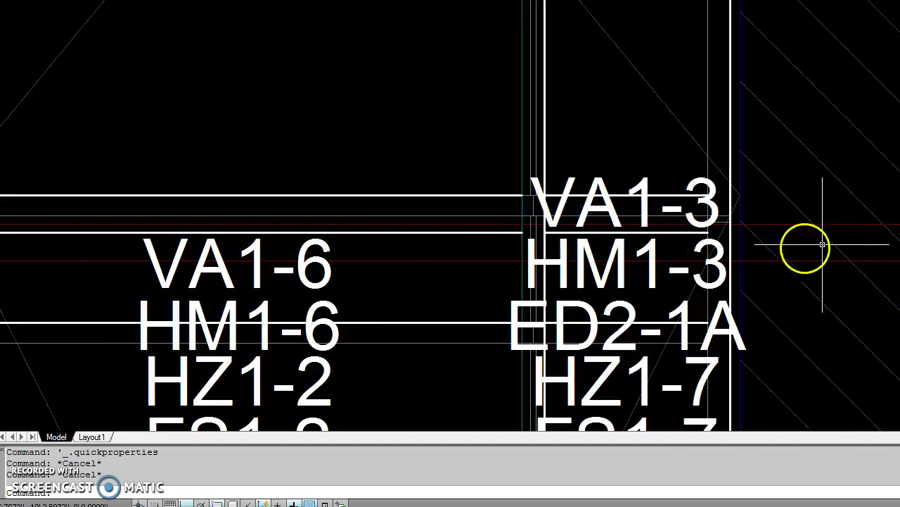
scroll(821, 231, down, 4)
scroll(821, 231, down, 2)
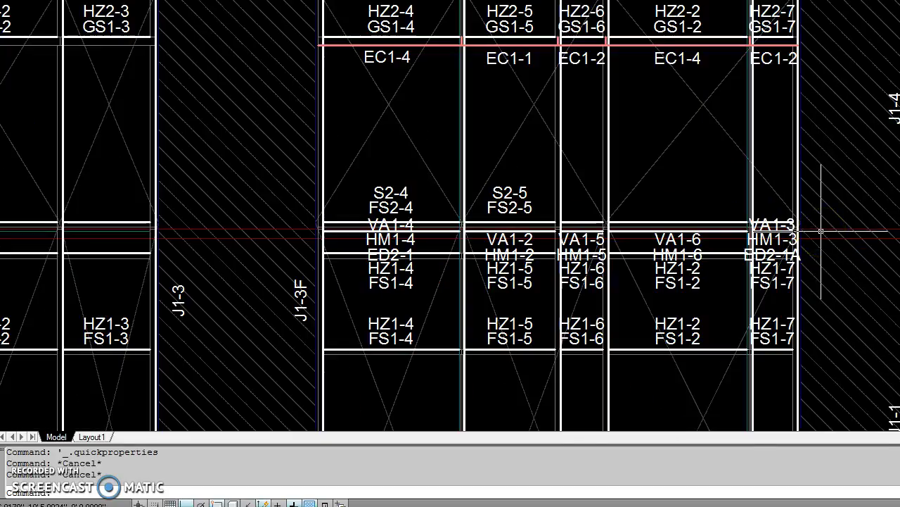
text(upd)
key(Return)
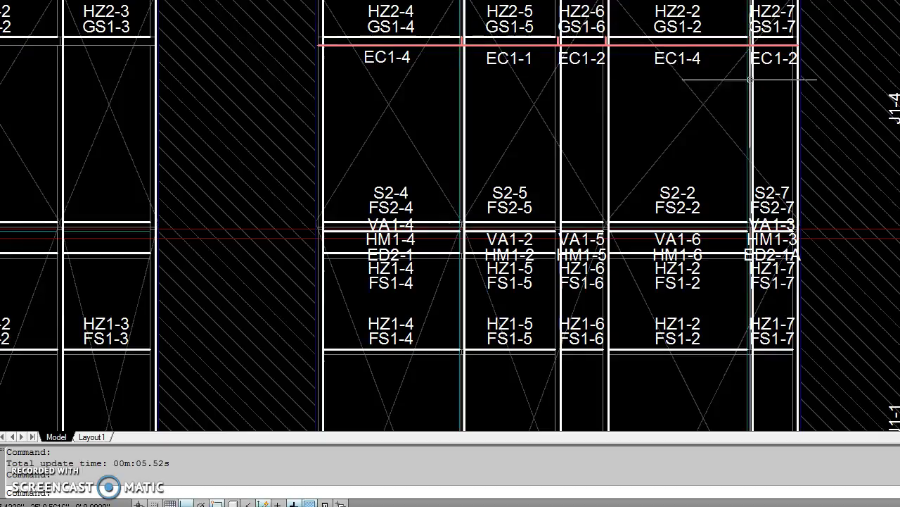
scroll(515, 113, down, 2)
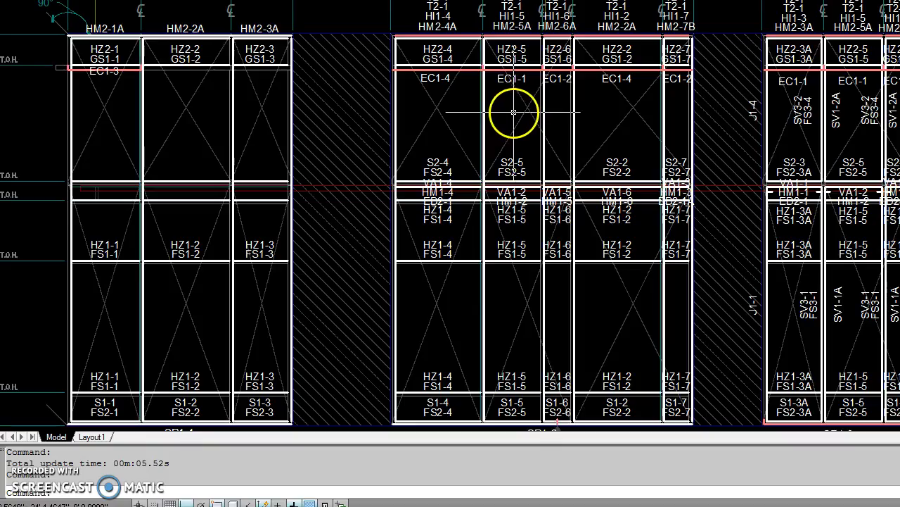
click(396, 322)
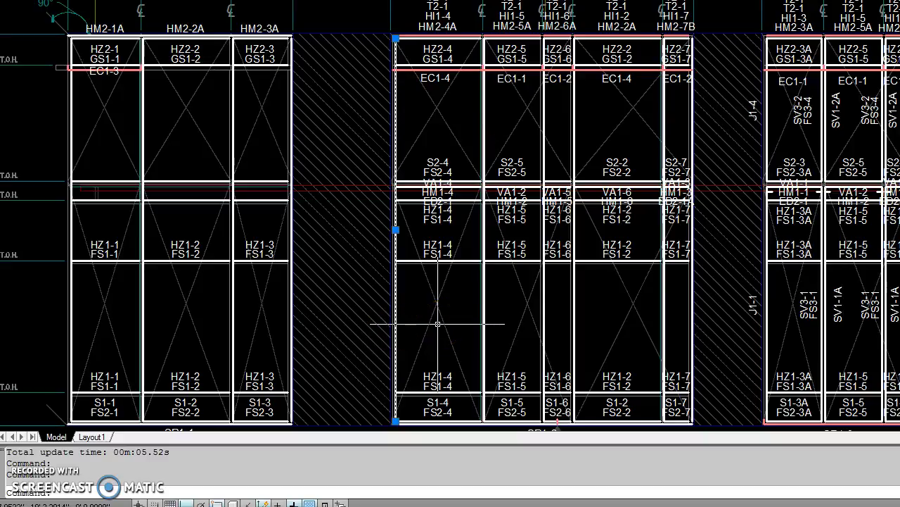
text(e)
Erase the left jamb line and four vertical mullion lines from the middle elevation.
key(Return)
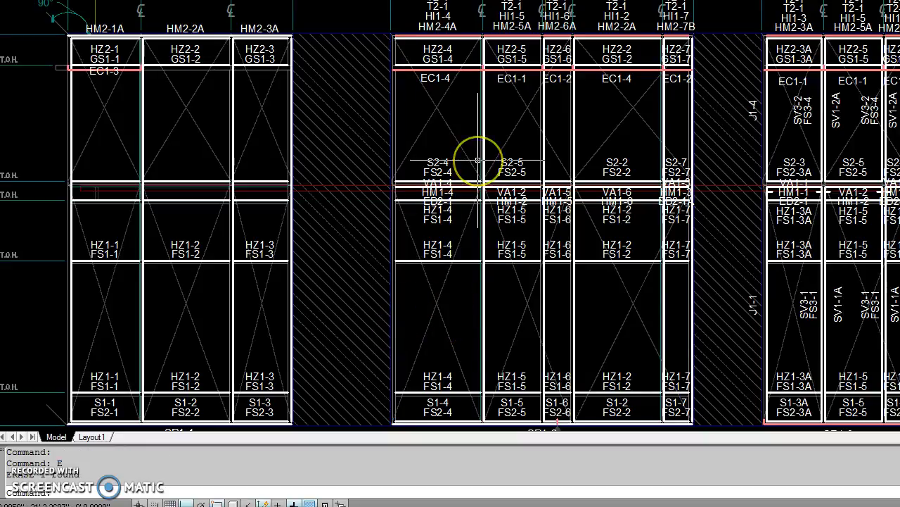
text(e)
key(Return)
click(484, 113)
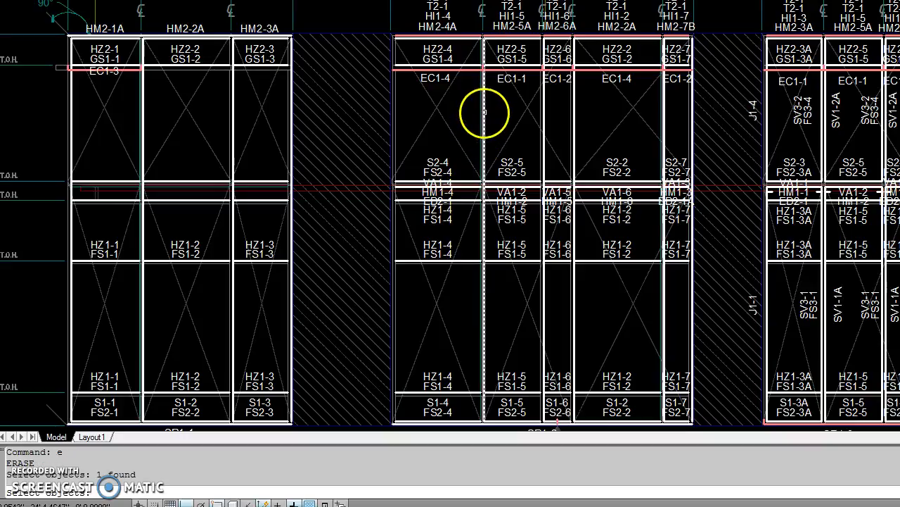
click(544, 107)
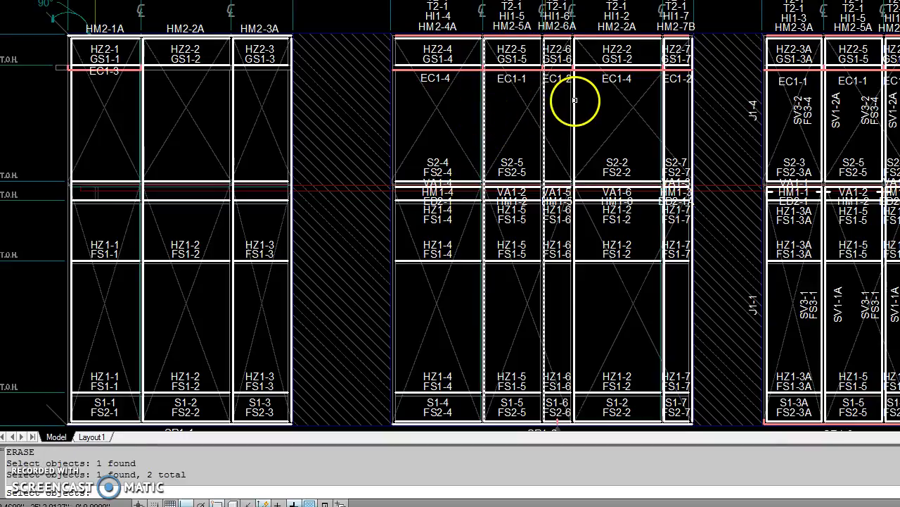
click(575, 99)
click(665, 100)
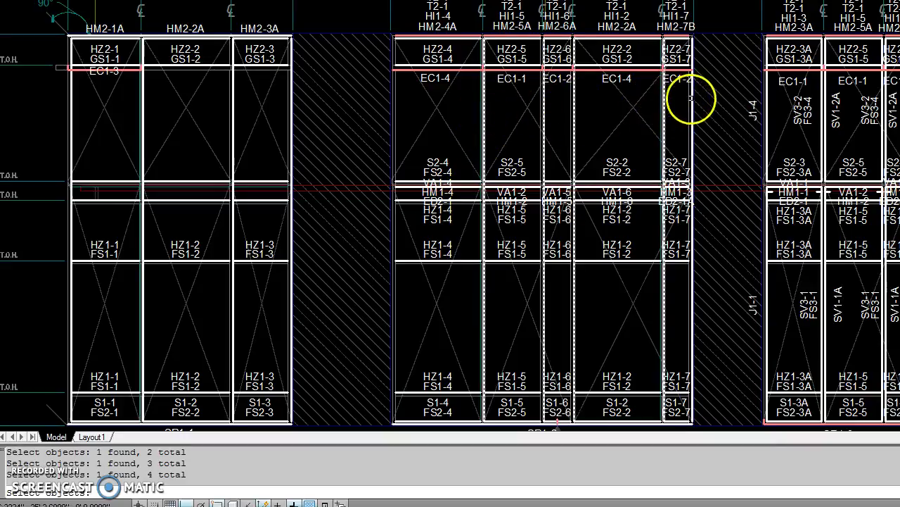
key(Return)
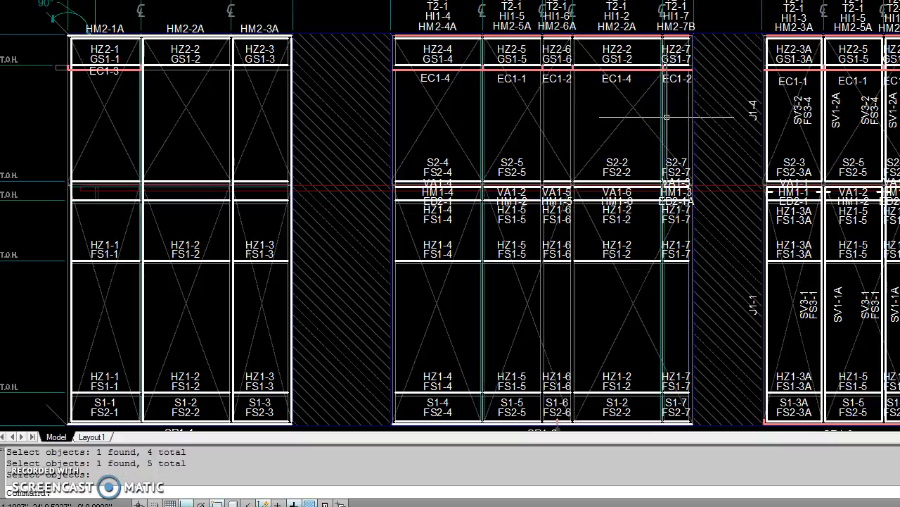
text(cp)
Select the right elevation's jamb with its J1-4 and J1-1 marks for copying.
key(Return)
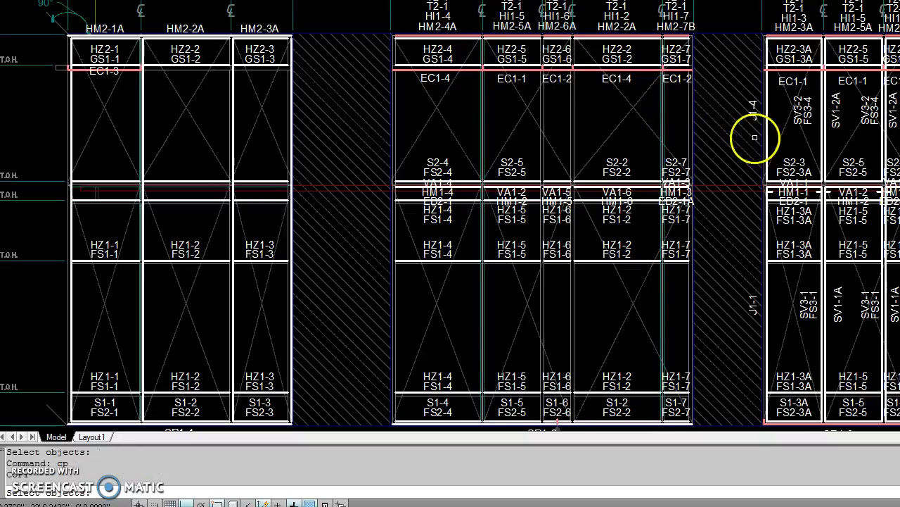
click(753, 105)
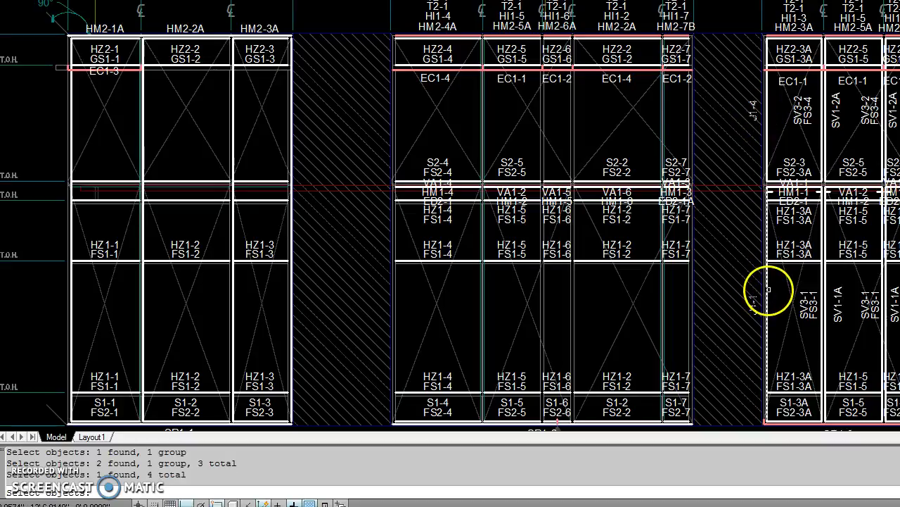
click(767, 132)
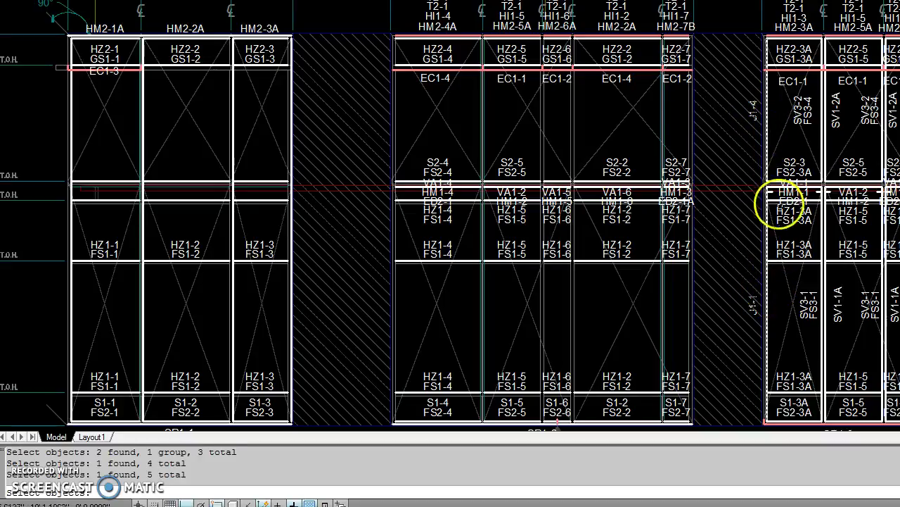
scroll(780, 194, up, 5)
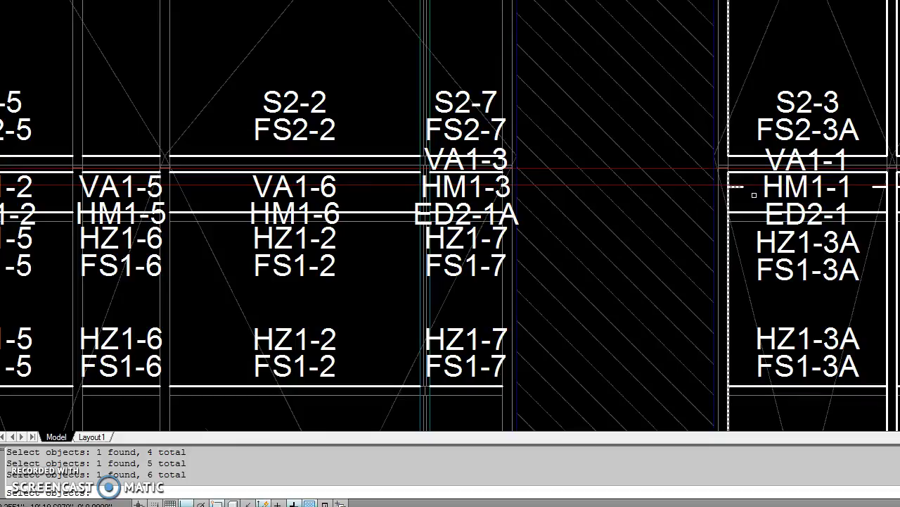
key(Return)
scroll(758, 192, down, 5)
scroll(754, 220, down, 2)
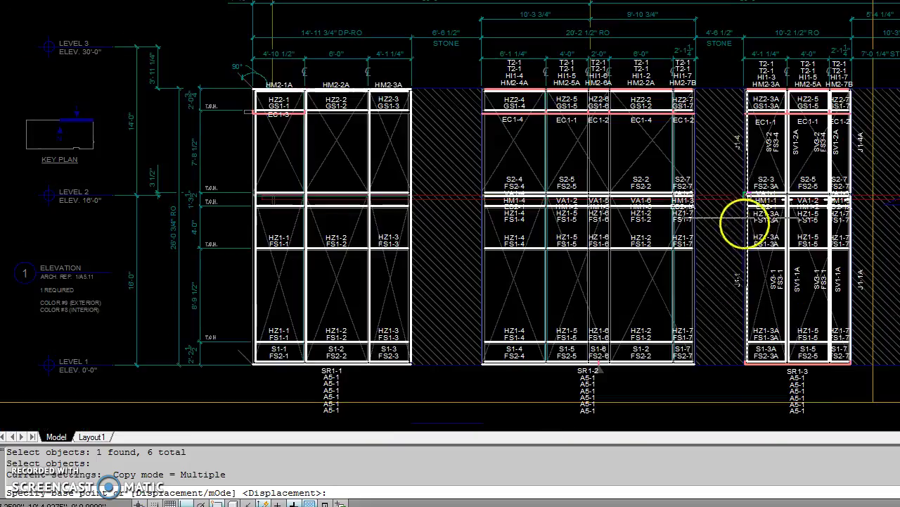
scroll(729, 378, up, 6)
scroll(747, 368, up, 2)
text(e)
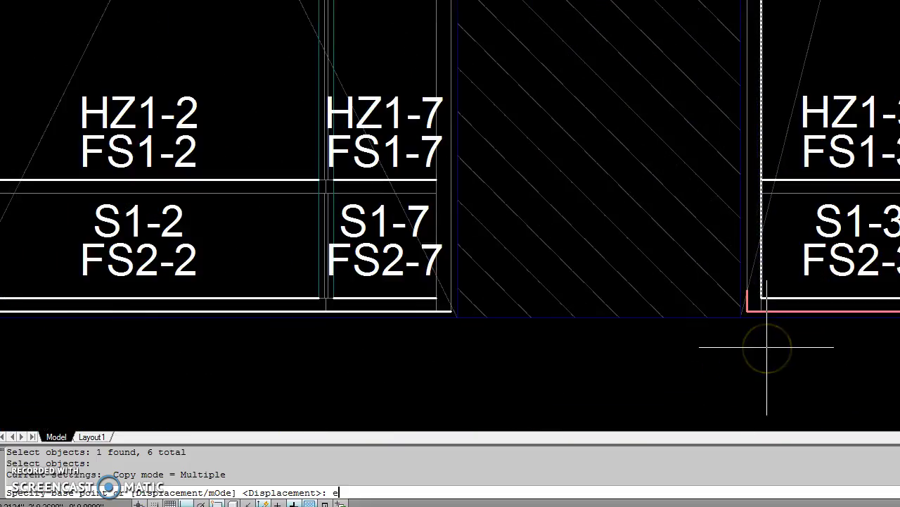
Copy them from the right elevation's bottom-left endpoint to the middle elevation's bottom-left corner.
text(ndp)
key(Return)
click(760, 302)
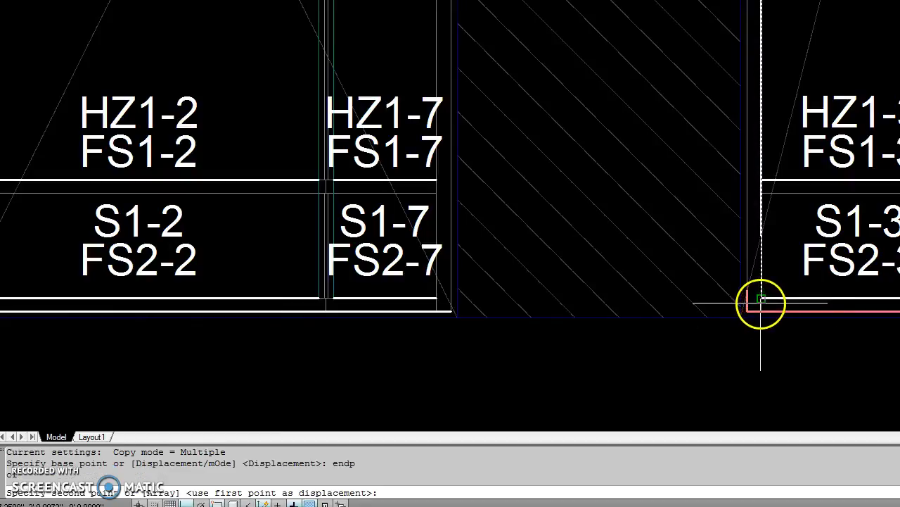
scroll(774, 331, down, 3)
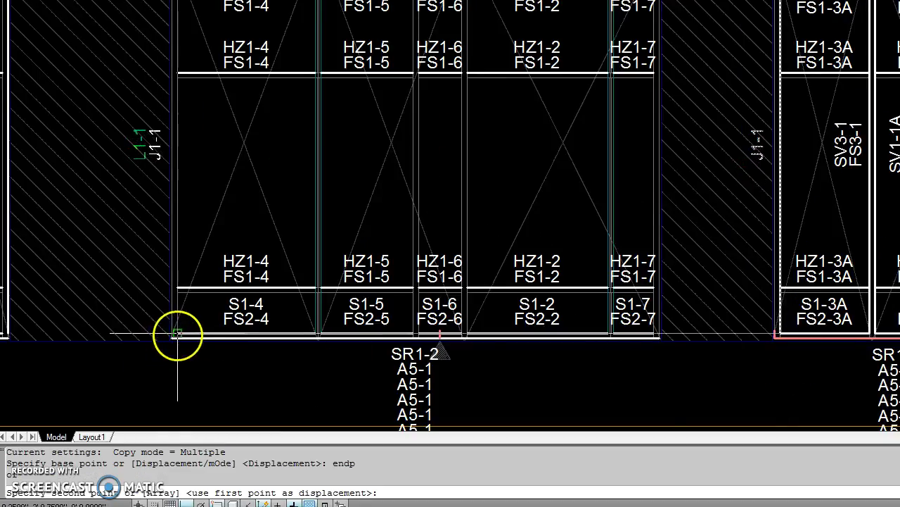
click(178, 333)
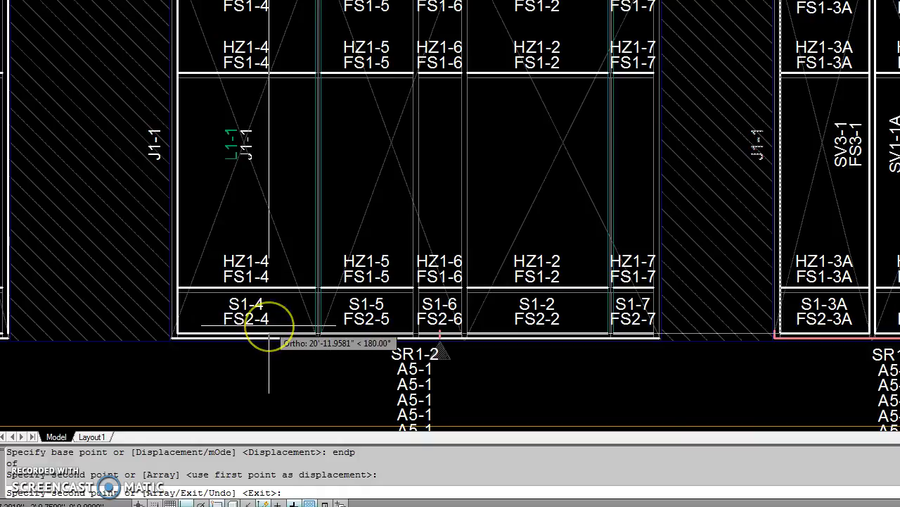
key(Return)
scroll(269, 325, down, 4)
middle_drag(193, 186, 221, 232)
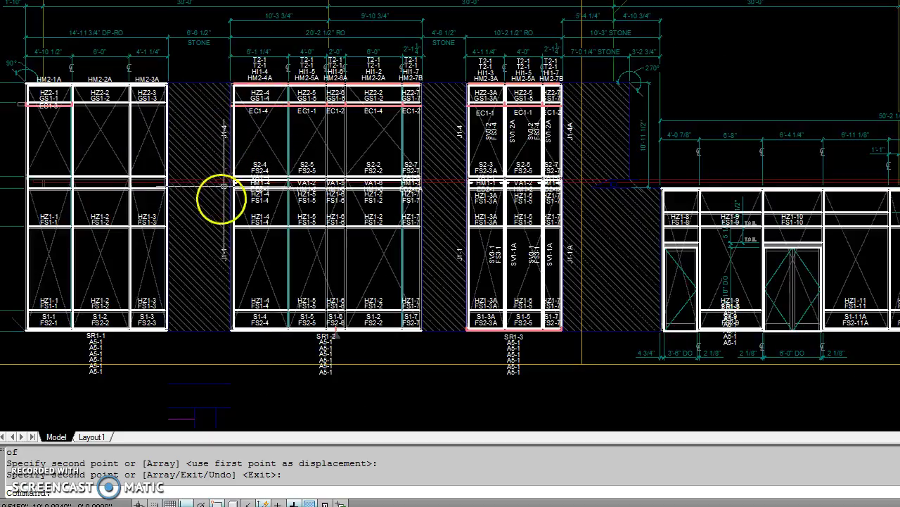
Copy the right elevation's vertical mullion, based at the S1-3A panel's bottom corner.
scroll(534, 271, up, 4)
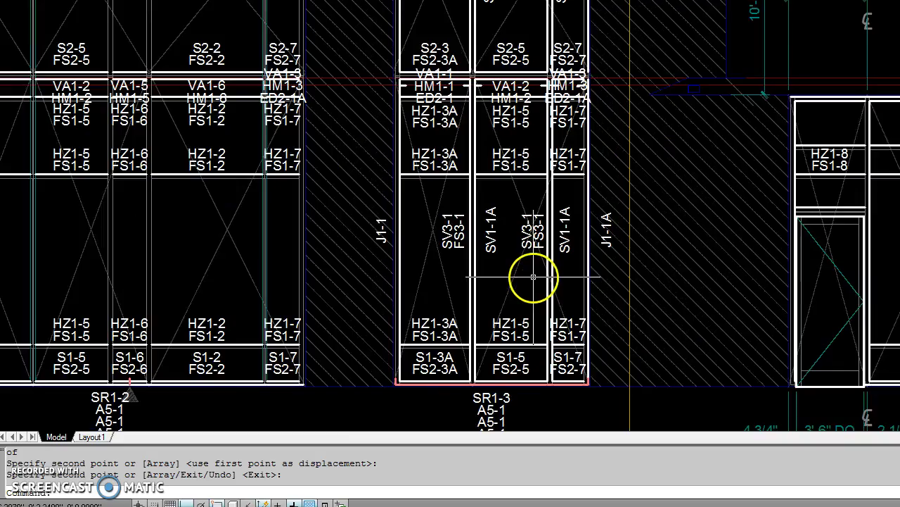
key(Return)
text(cp)
key(Return)
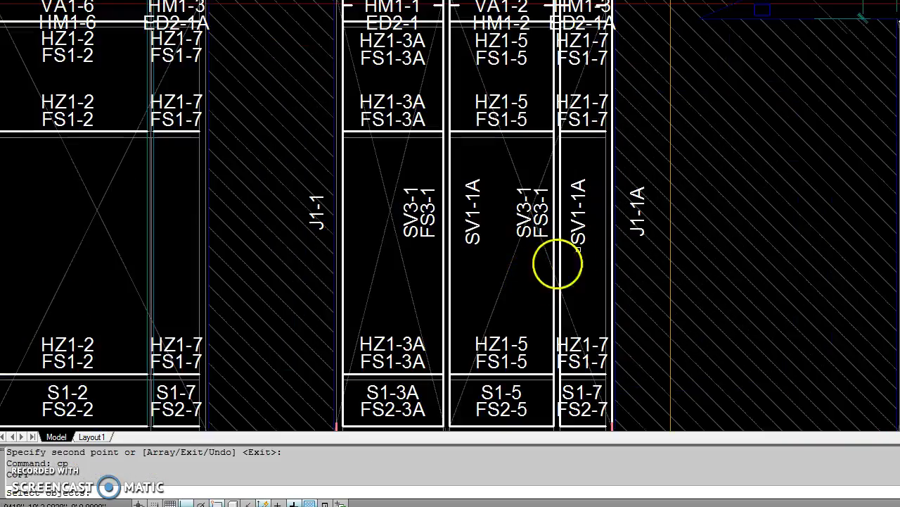
click(446, 156)
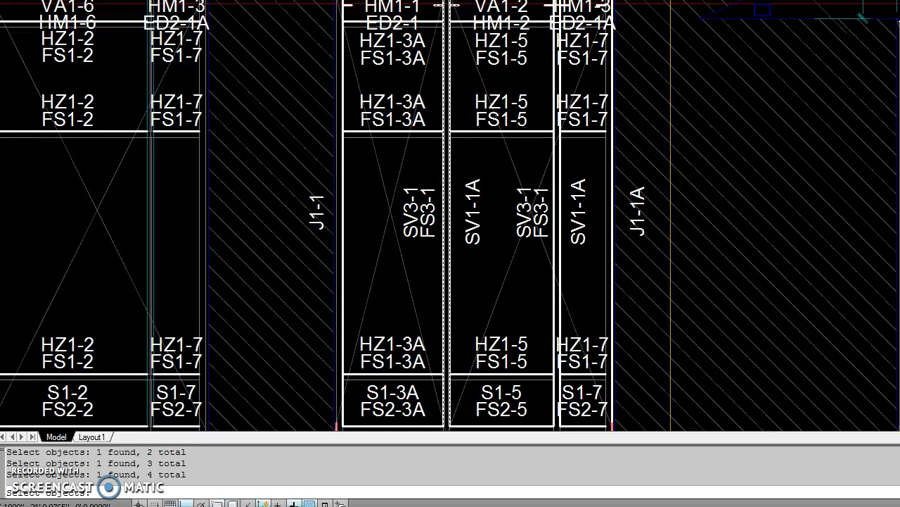
scroll(504, 17, down, 4)
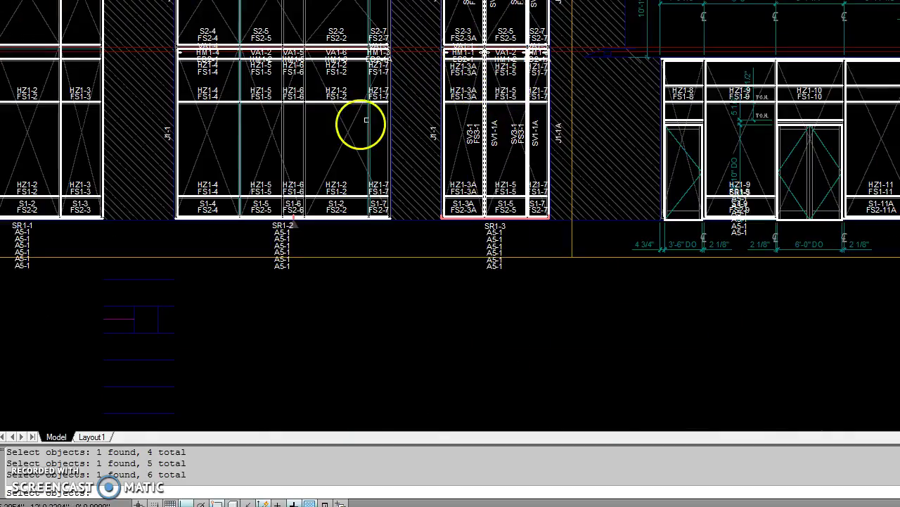
key(Return)
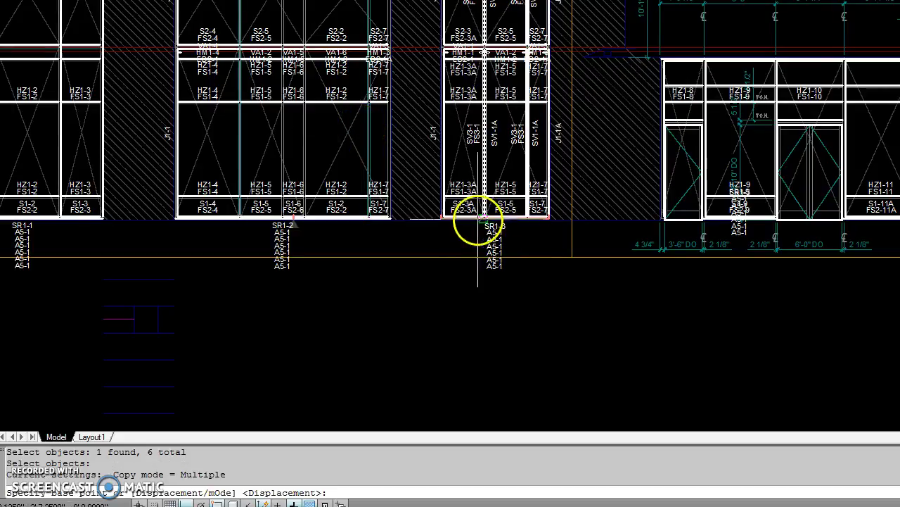
scroll(493, 220, up, 5)
click(494, 220)
Place mullion copies at three middle-elevation panel joints, including the S1-7 panel's left edge.
scroll(493, 267, down, 3)
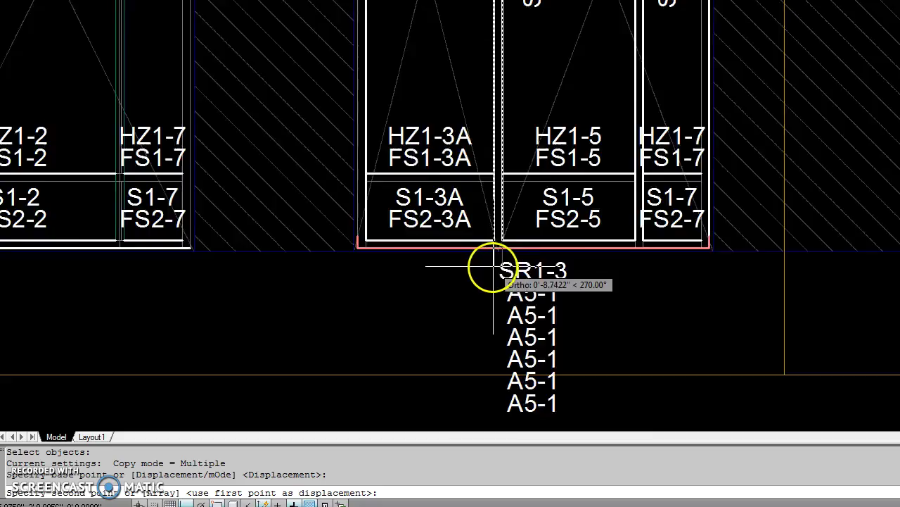
scroll(493, 267, down, 2)
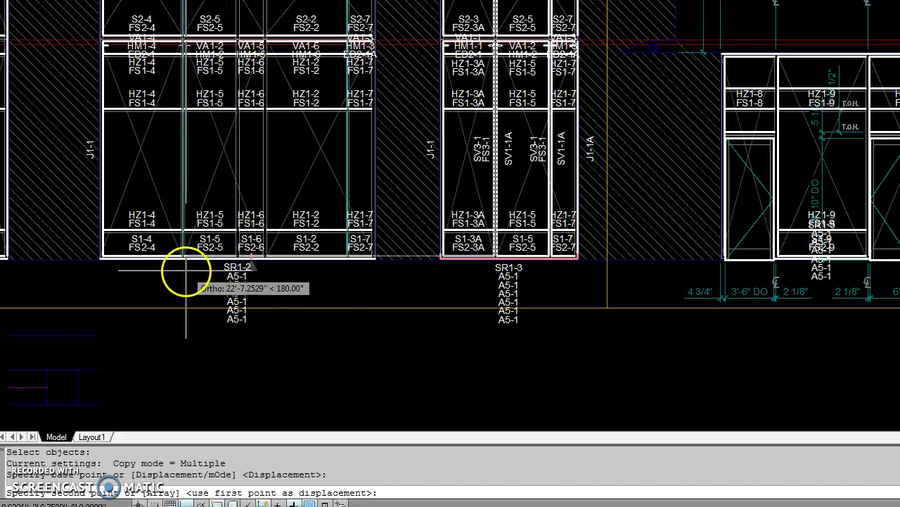
scroll(266, 262, up, 3)
scroll(275, 275, up, 2)
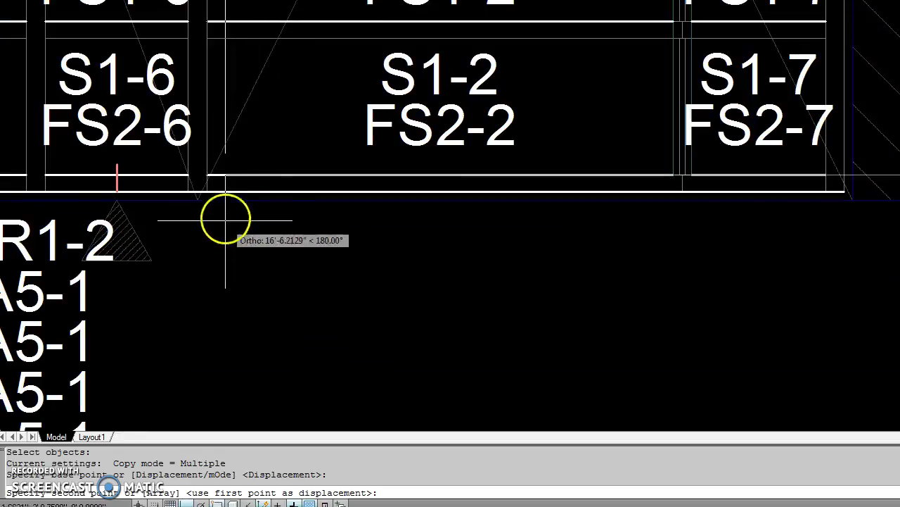
click(215, 175)
click(54, 176)
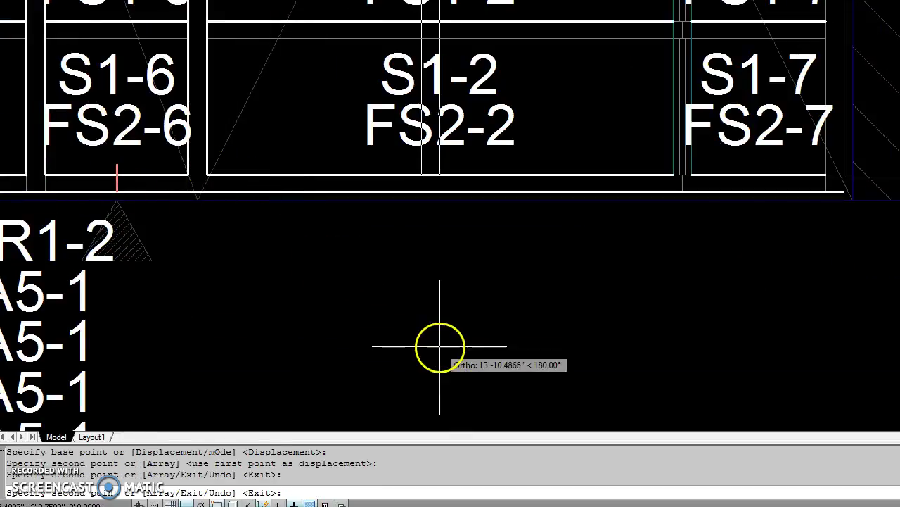
scroll(440, 346, down, 3)
scroll(569, 335, up, 3)
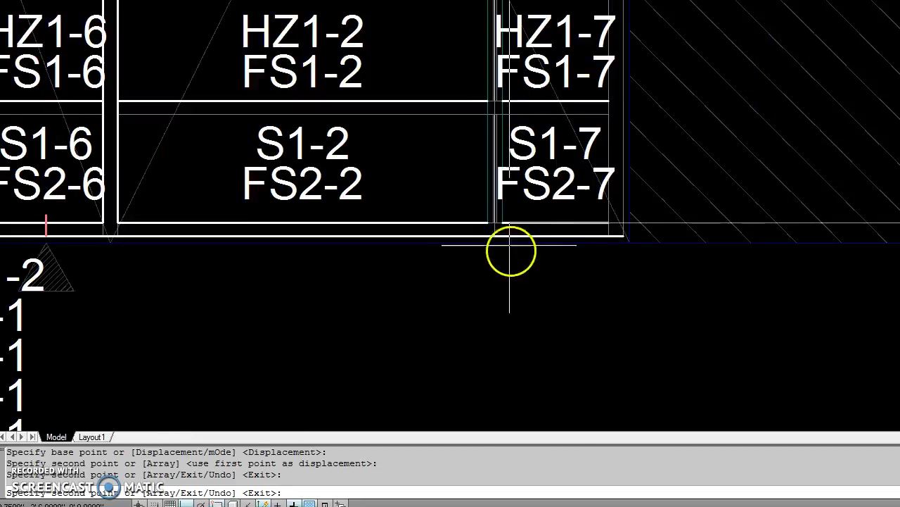
click(506, 225)
scroll(603, 281, down, 3)
scroll(633, 318, down, 2)
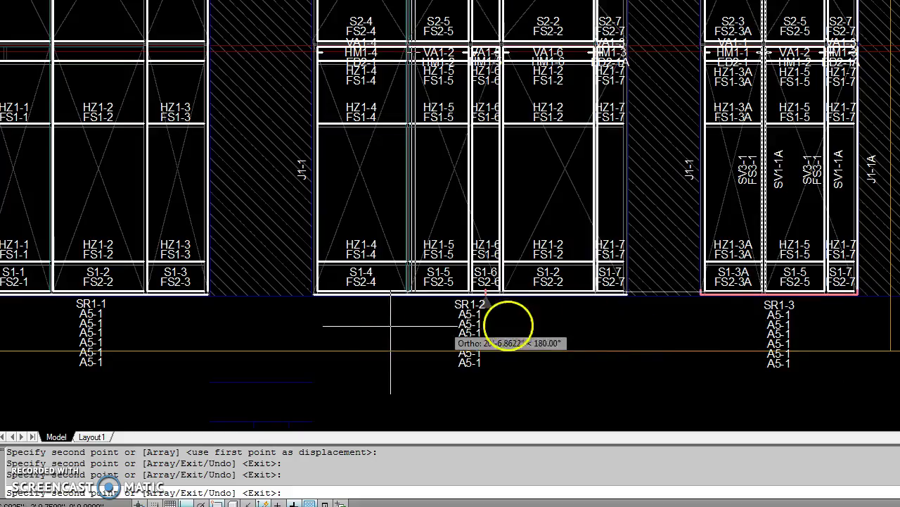
scroll(410, 316, up, 2)
scroll(410, 315, up, 3)
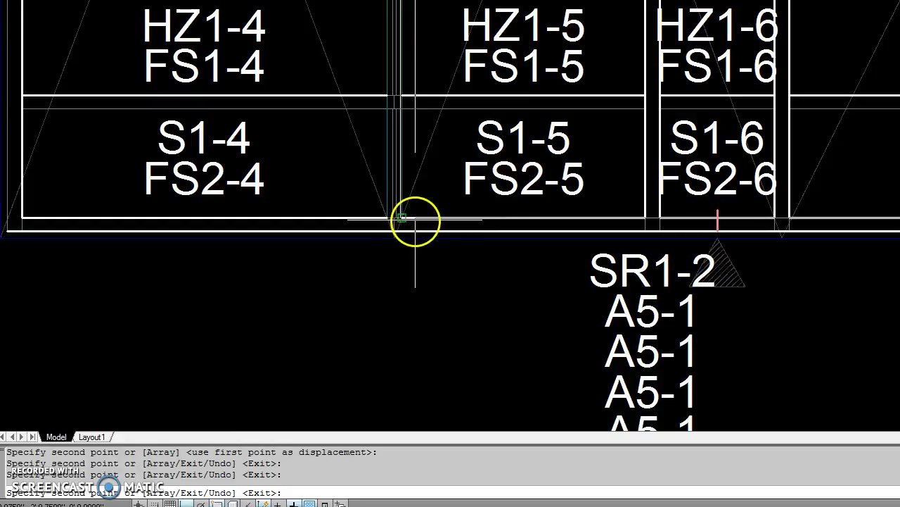
scroll(401, 219, up, 4)
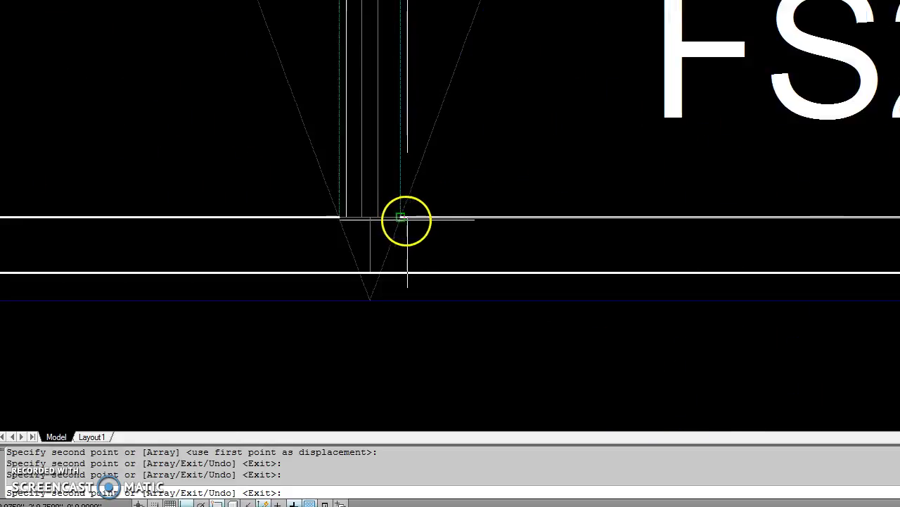
scroll(449, 365, down, 3)
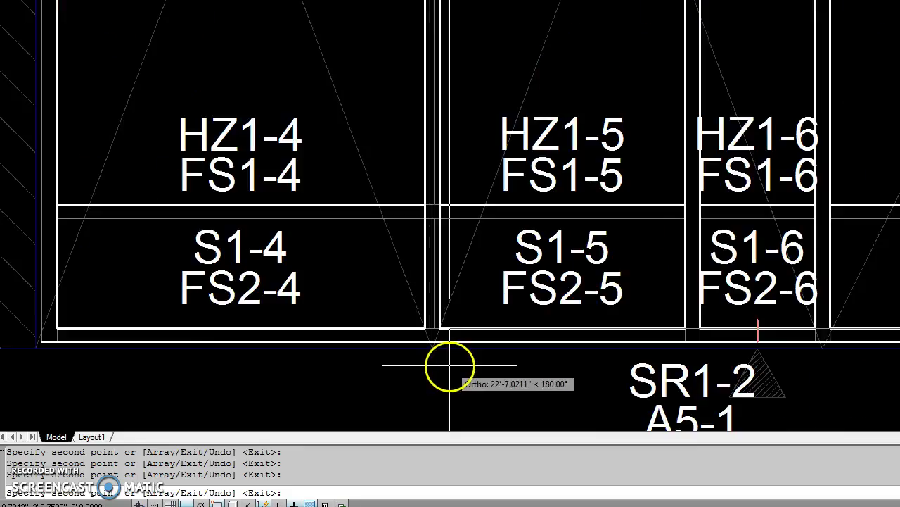
scroll(450, 365, down, 2)
key(Return)
scroll(492, 387, down, 3)
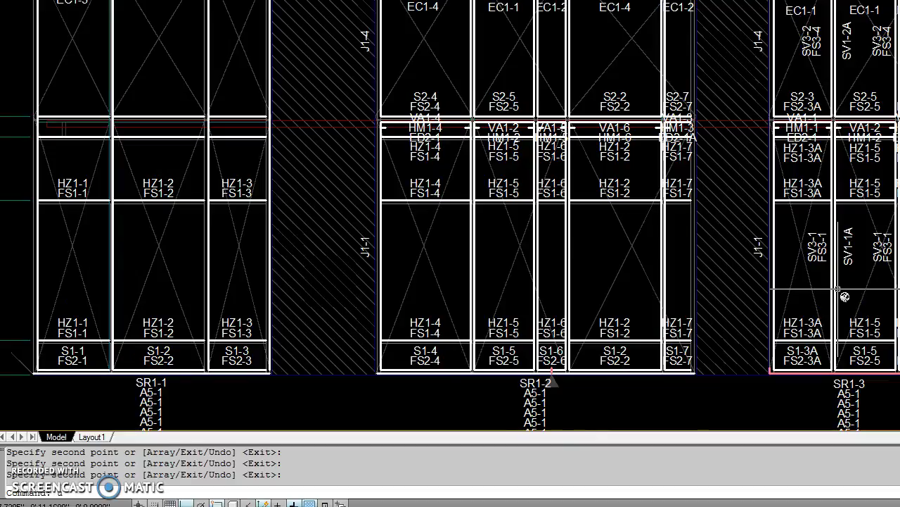
Undo the zoom and start a copy selecting the SV3-1, FS3-1, SV1-1A marks and mullion line.
scroll(838, 289, up, 4)
key(ctrl+z)
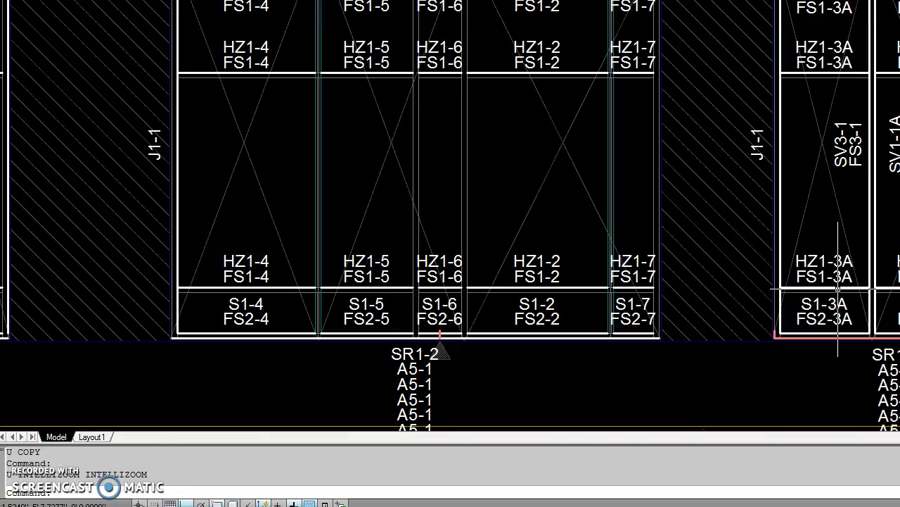
text(cp)
key(Return)
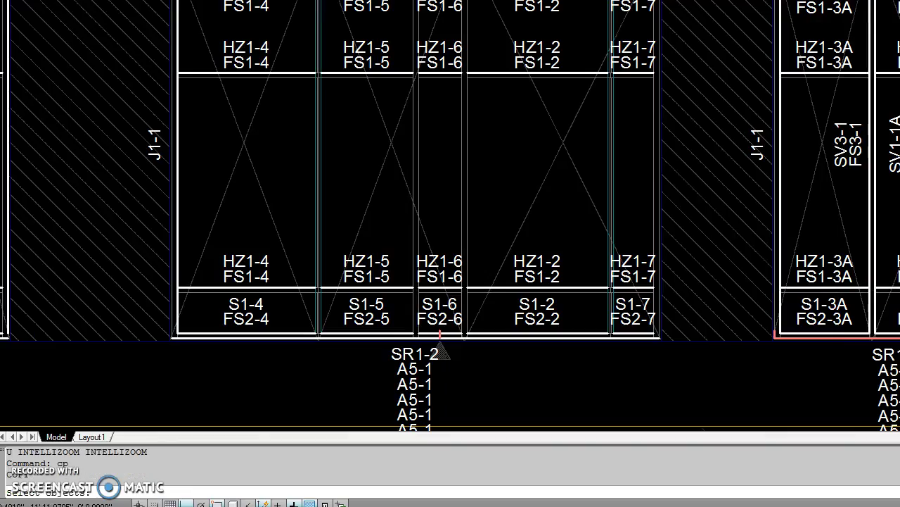
click(851, 124)
click(849, 124)
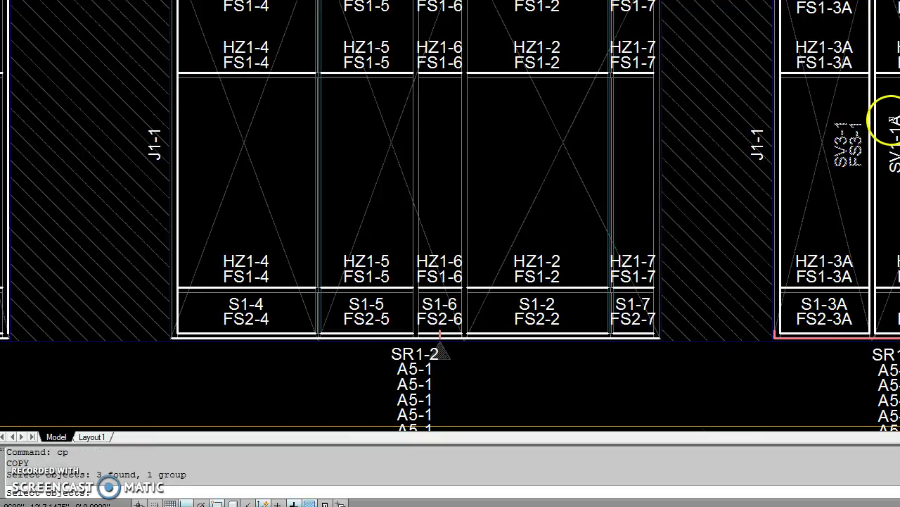
click(892, 120)
click(871, 235)
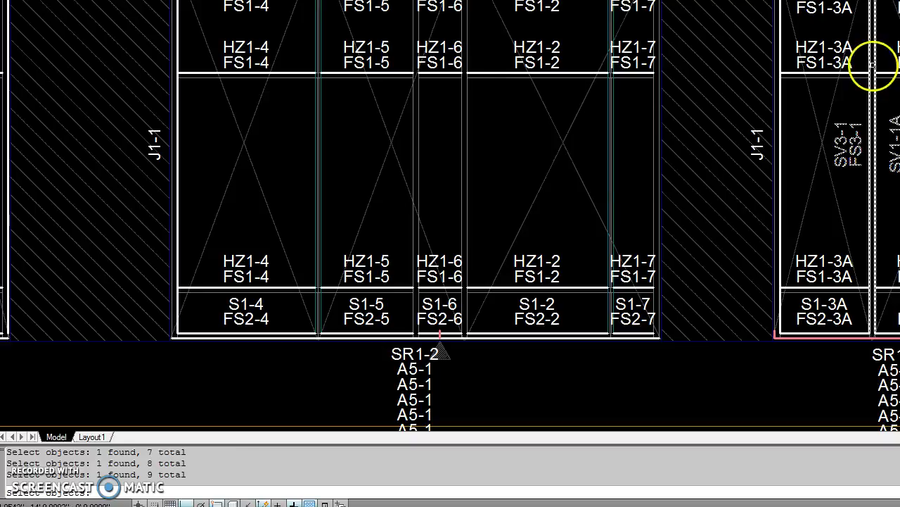
scroll(872, 63, down, 2)
scroll(872, 30, up, 4)
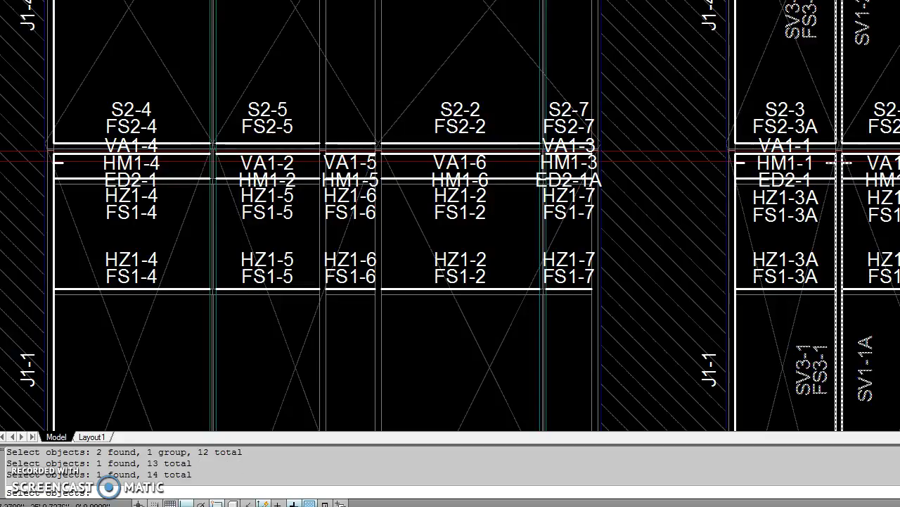
scroll(857, 13, down, 2)
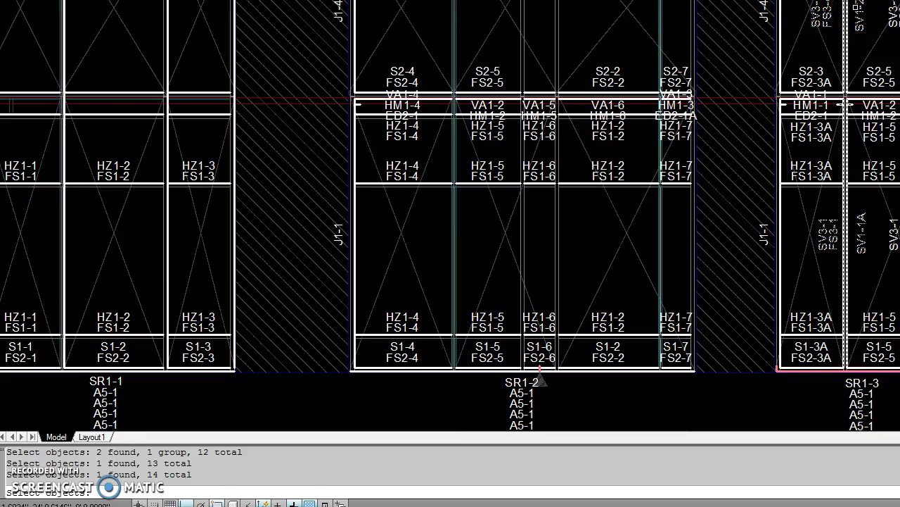
Base the copy at the S1-3A corner endpoint and place the first copy at a panel corner.
key(Return)
key(Return)
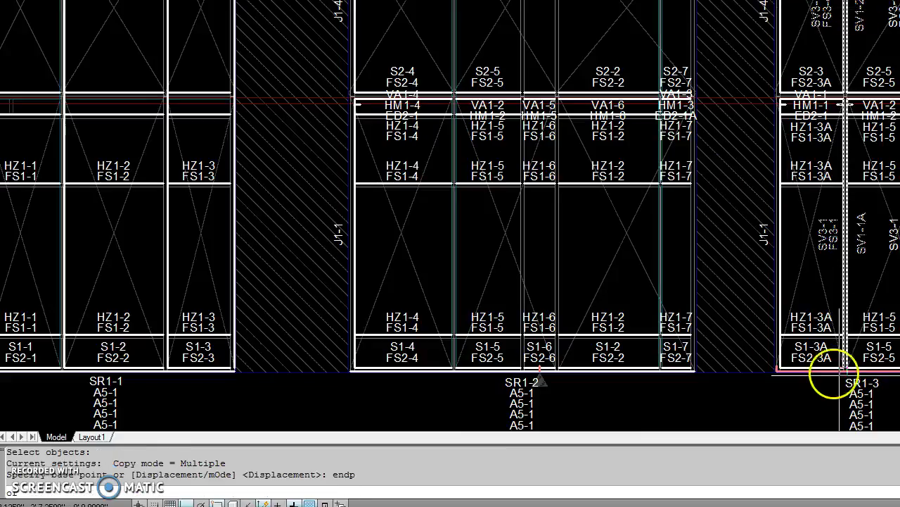
scroll(781, 373, up, 4)
scroll(767, 355, up, 6)
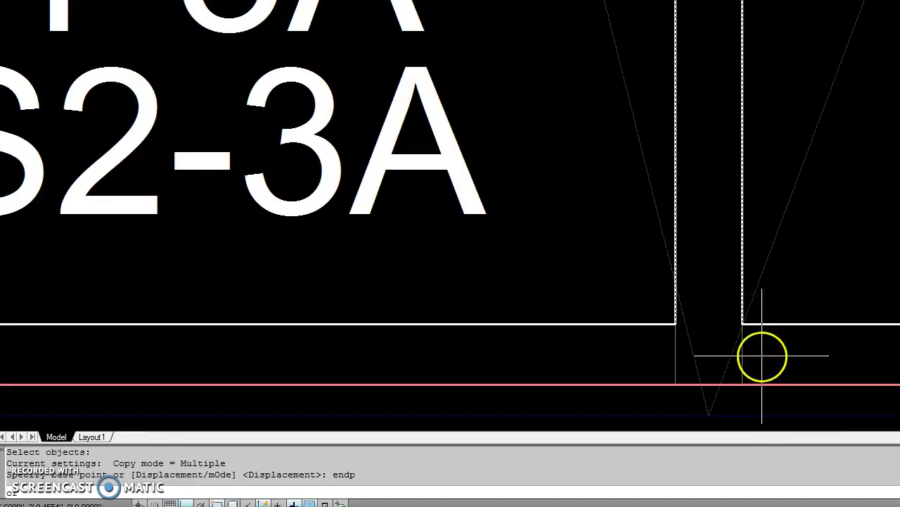
scroll(742, 332, up, 3)
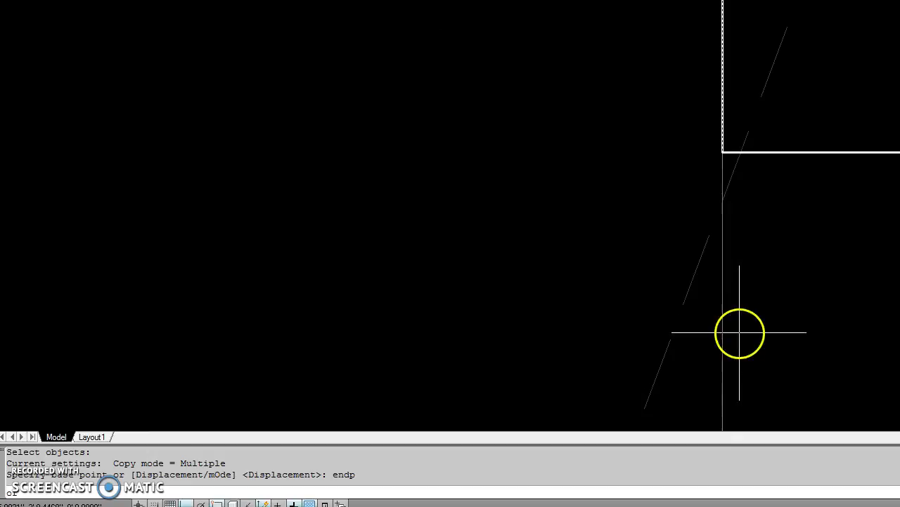
click(724, 152)
scroll(839, 255, down, 3)
scroll(840, 258, down, 3)
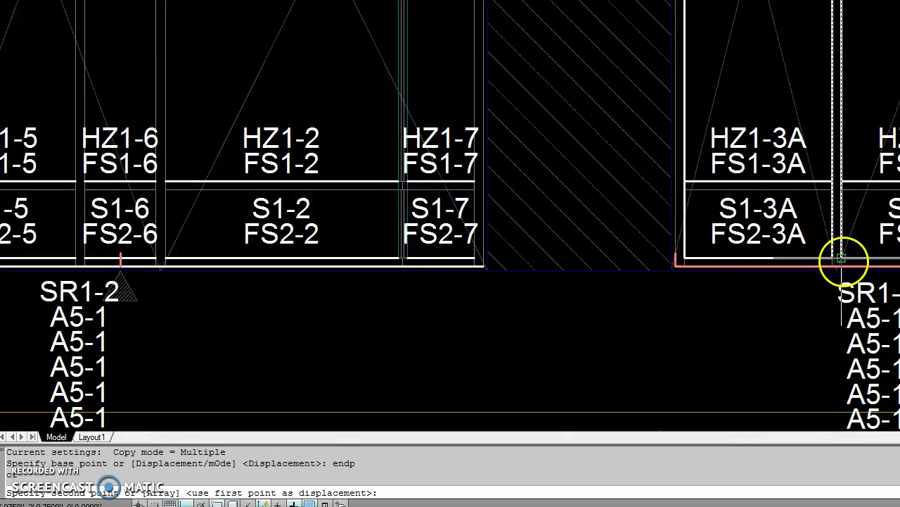
scroll(840, 259, down, 2)
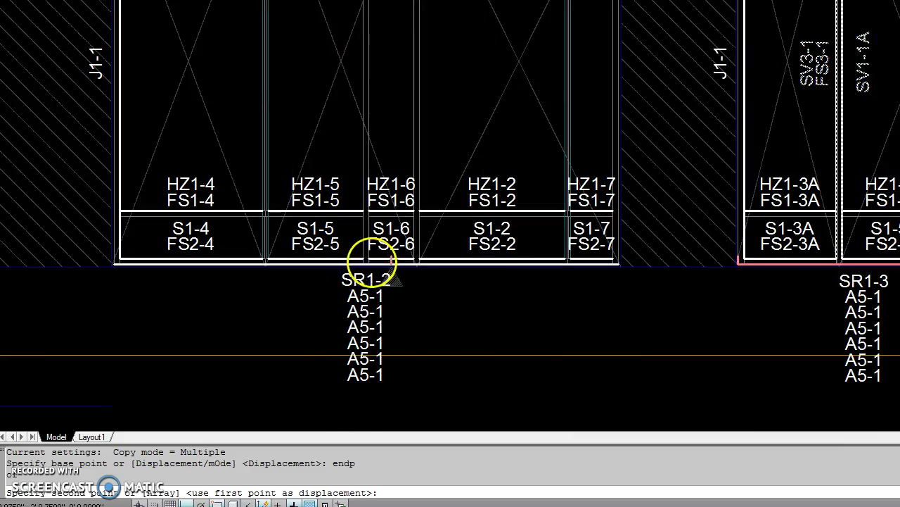
scroll(372, 261, up, 5)
scroll(155, 218, up, 2)
click(106, 151)
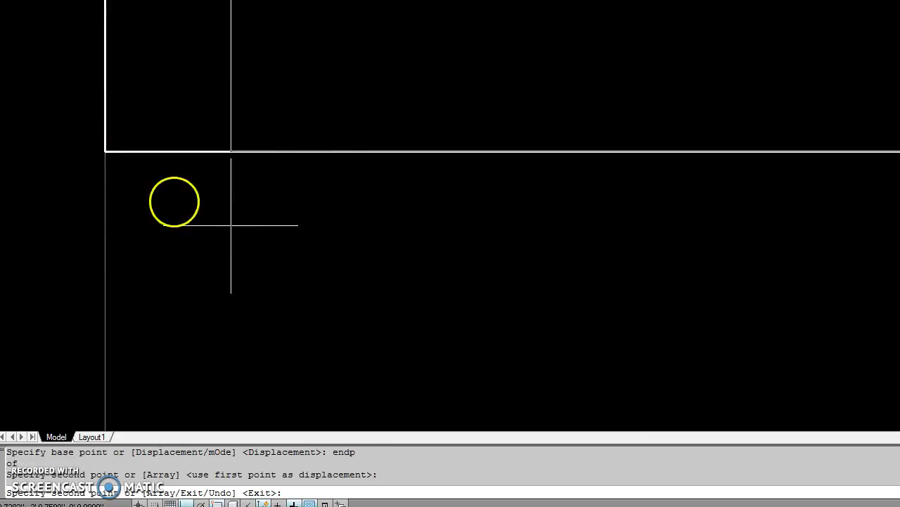
Place three more mullion copies at the remaining SR1-2 bay corners.
scroll(334, 277, down, 3)
scroll(649, 342, down, 3)
scroll(693, 285, up, 2)
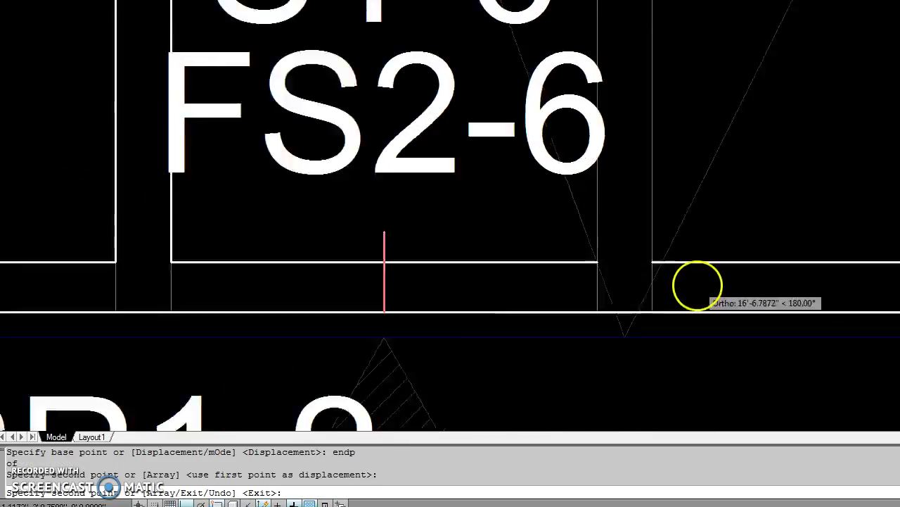
scroll(546, 233, up, 4)
click(567, 220)
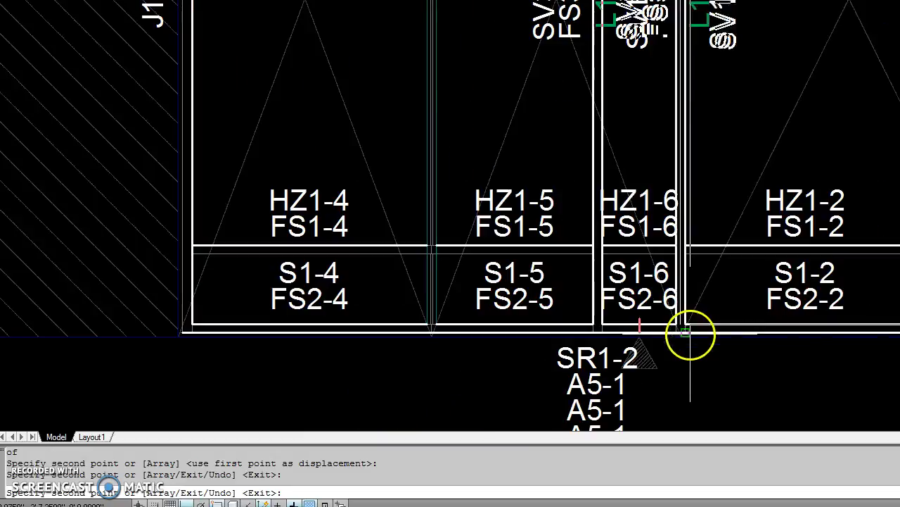
scroll(845, 330, up, 5)
scroll(816, 274, up, 3)
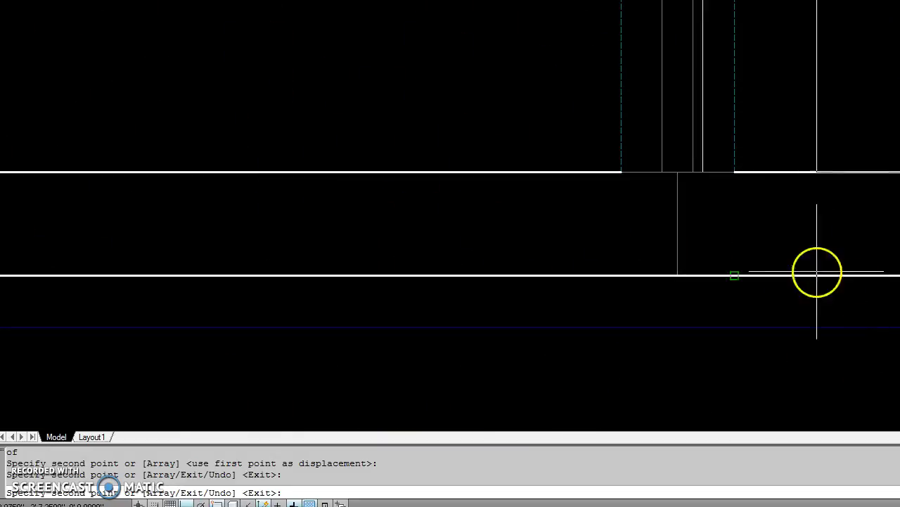
click(732, 172)
scroll(859, 286, down, 5)
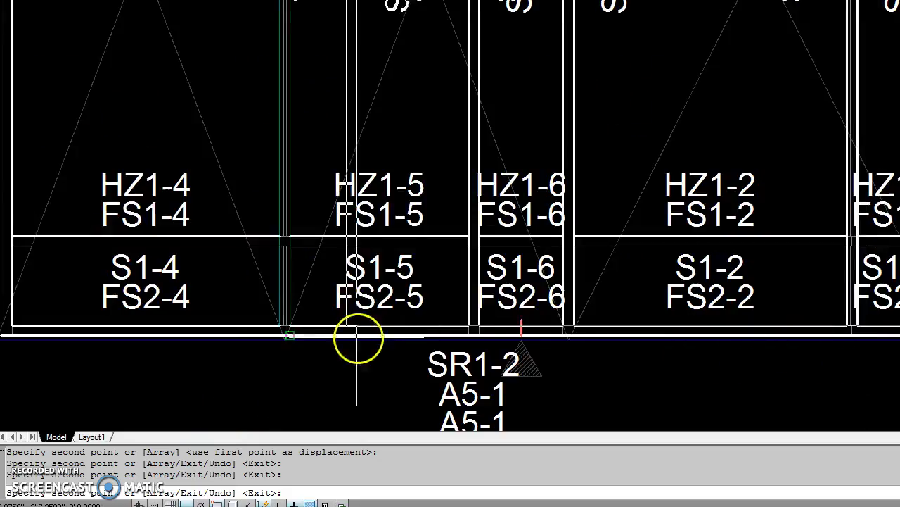
scroll(358, 341, up, 3)
scroll(281, 317, up, 4)
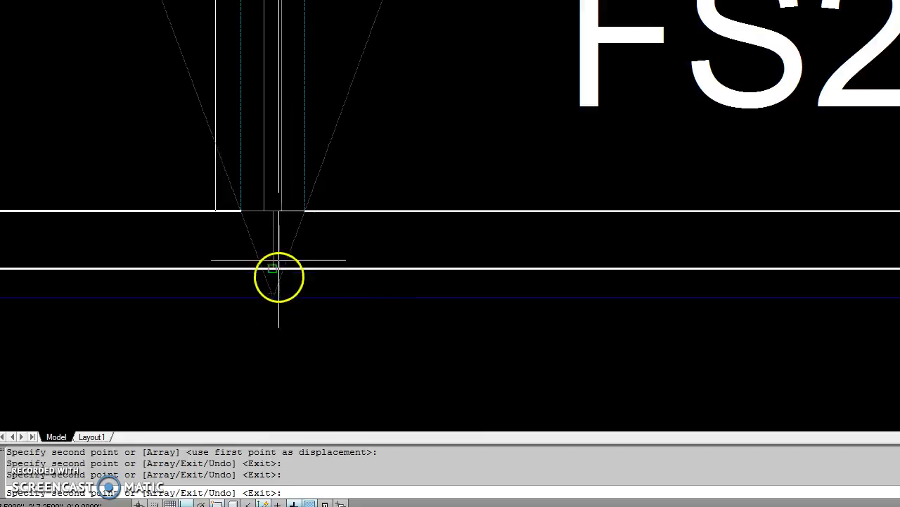
click(300, 195)
key(Return)
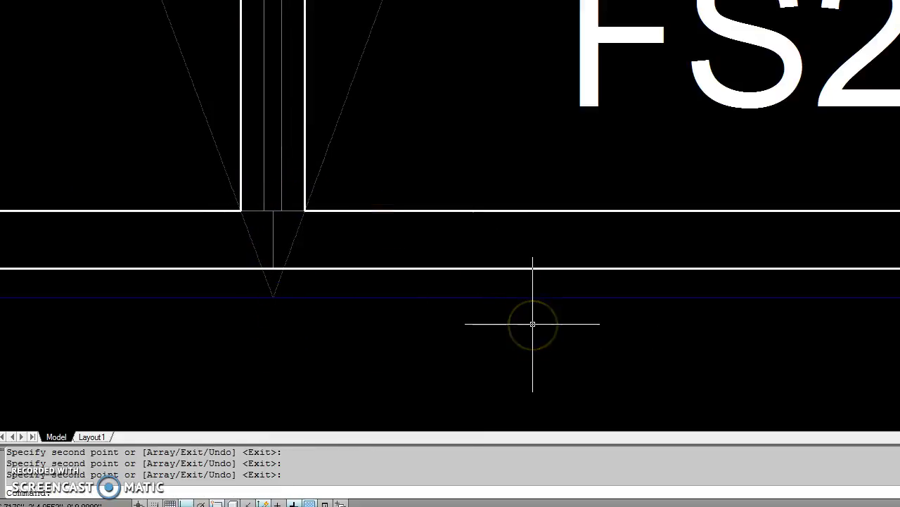
scroll(532, 324, down, 3)
scroll(533, 332, down, 3)
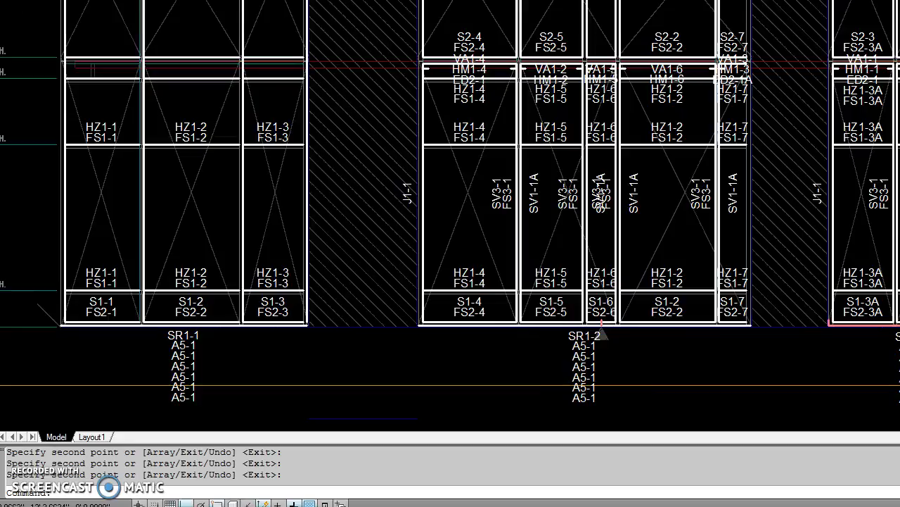
Cancel the running command and zoom around the elevation to frame the panel.
scroll(899, 202, up, 2)
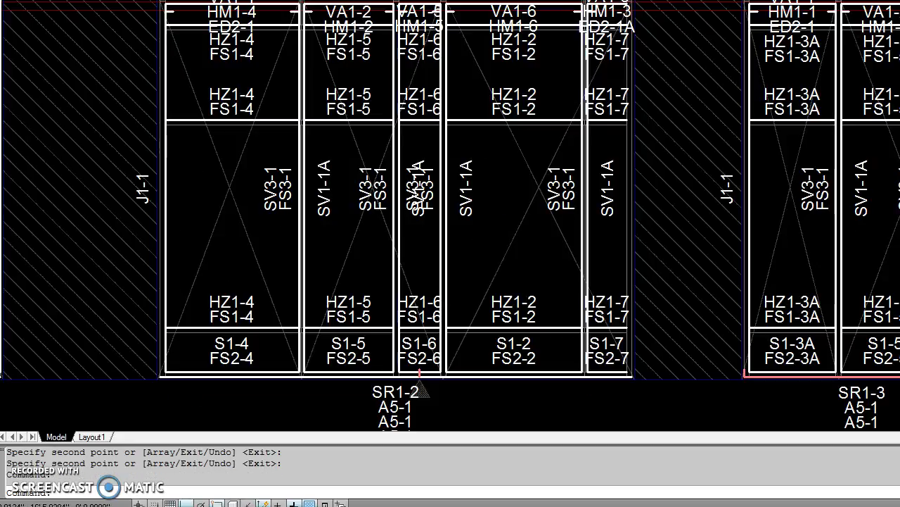
scroll(323, 4, up, 10)
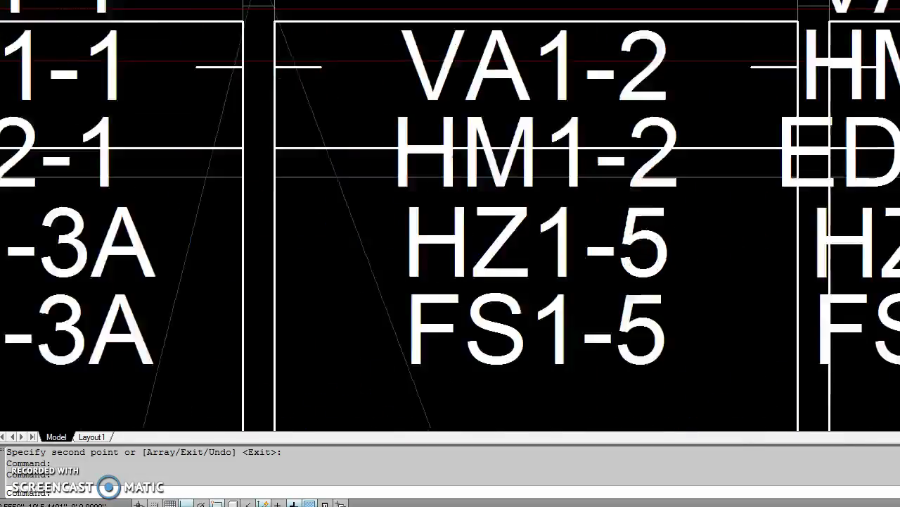
scroll(323, 4, up, 2)
key(Escape)
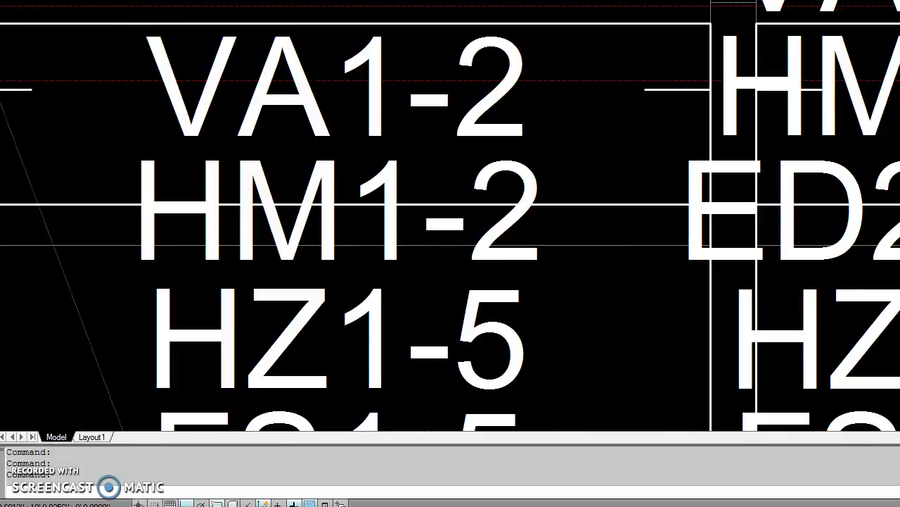
scroll(899, 176, down, 4)
scroll(899, 176, down, 6)
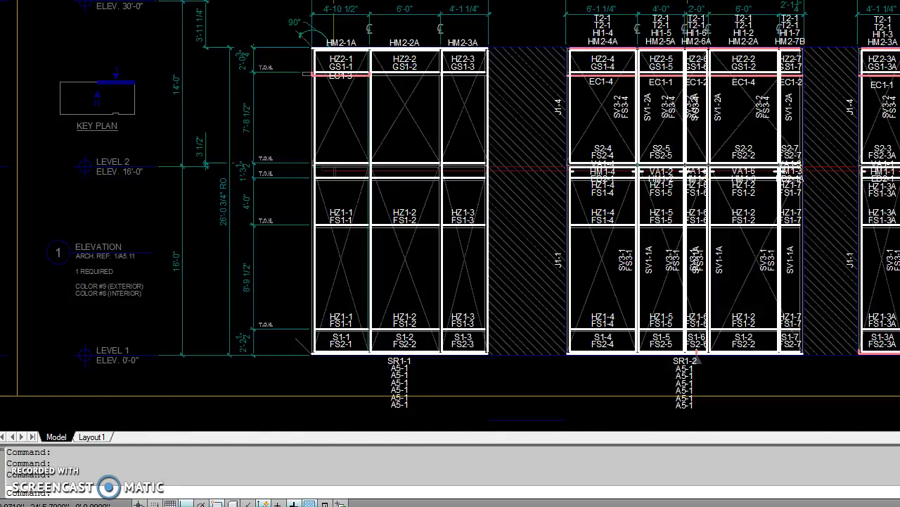
scroll(899, 107, up, 5)
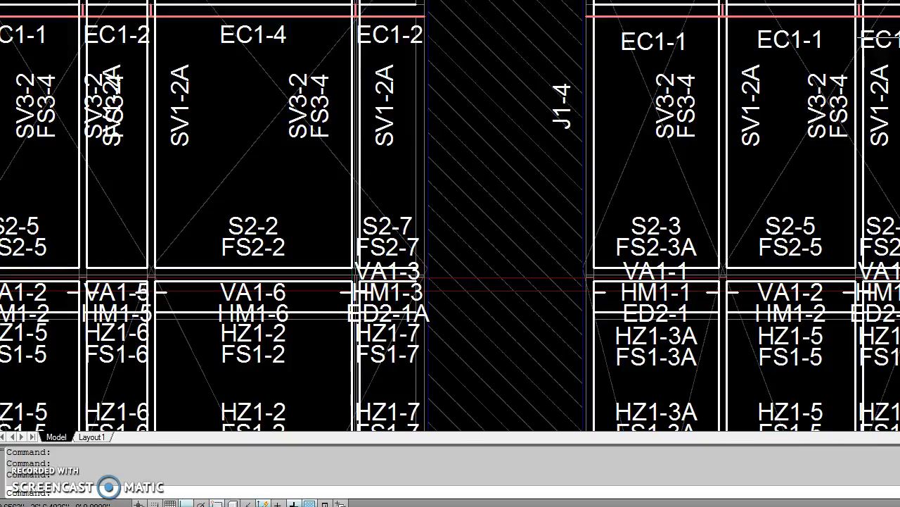
scroll(899, 101, up, 5)
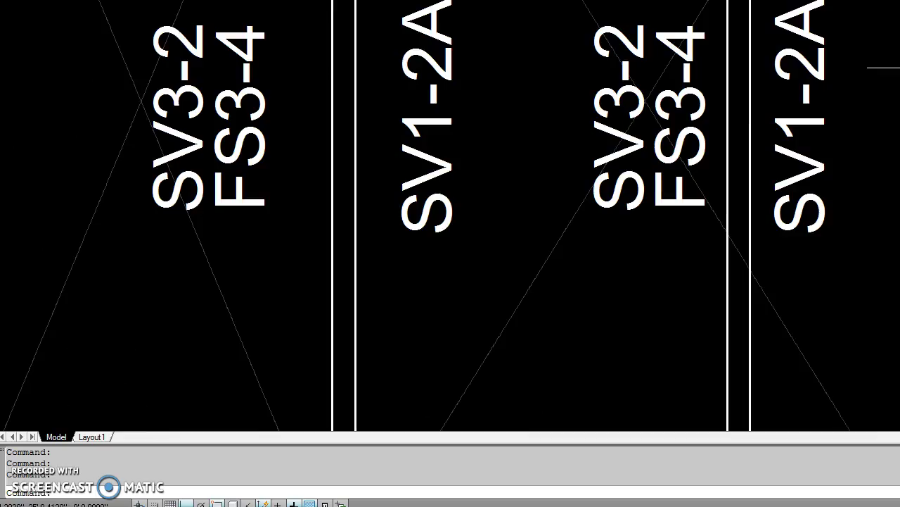
scroll(899, 136, down, 4)
scroll(899, 43, up, 3)
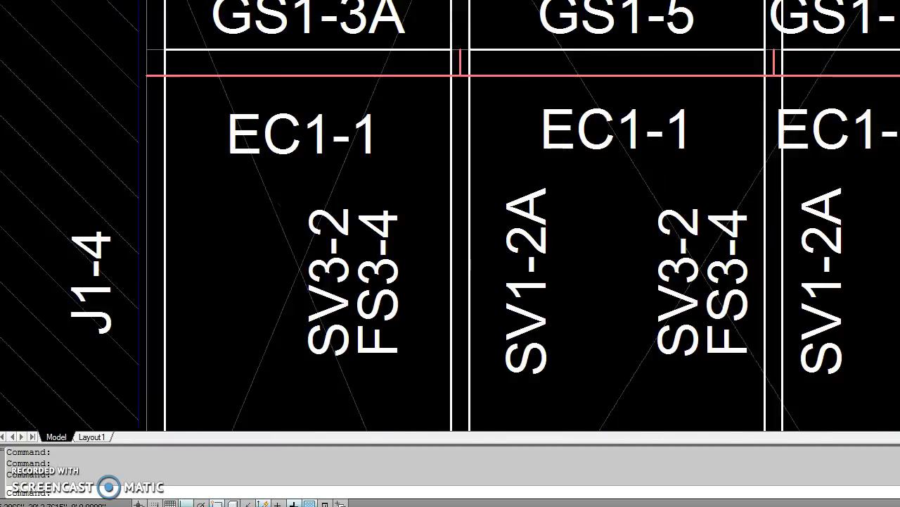
scroll(899, 42, up, 2)
scroll(899, 7, down, 5)
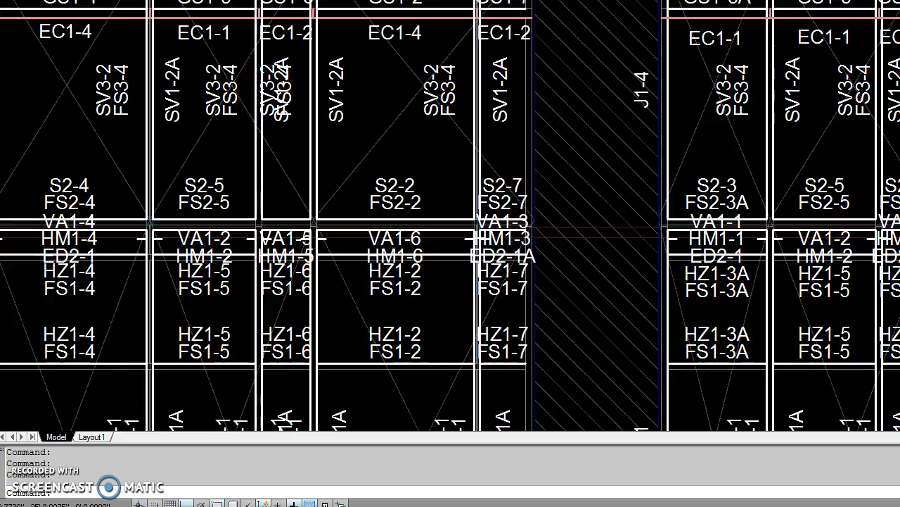
scroll(899, 68, down, 4)
scroll(899, 314, up, 3)
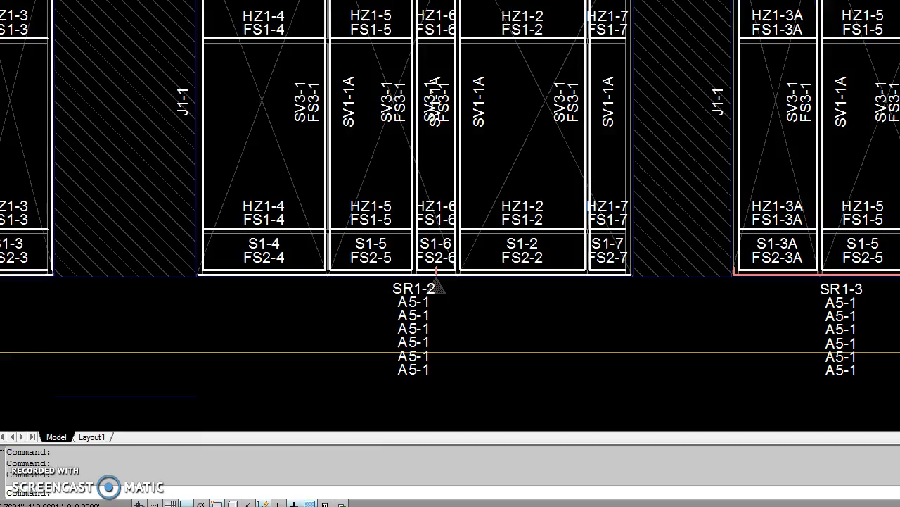
Copy the six framing pieces and tags leftward from the panel's bottom corner.
text(co)
key(Return)
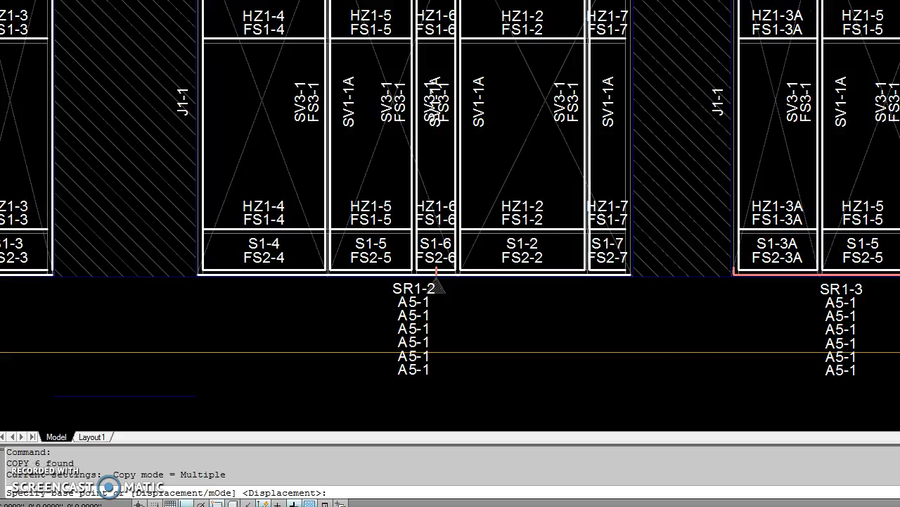
scroll(899, 309, up, 3)
scroll(899, 303, up, 3)
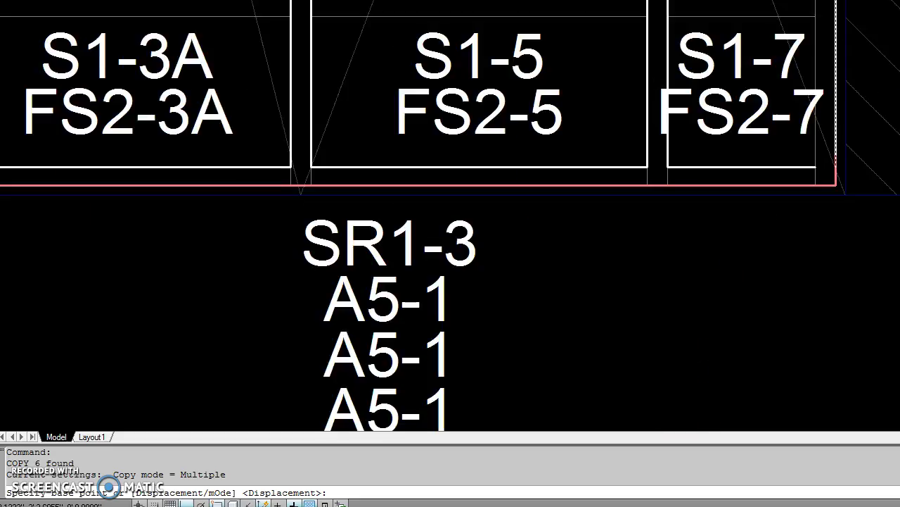
click(816, 167)
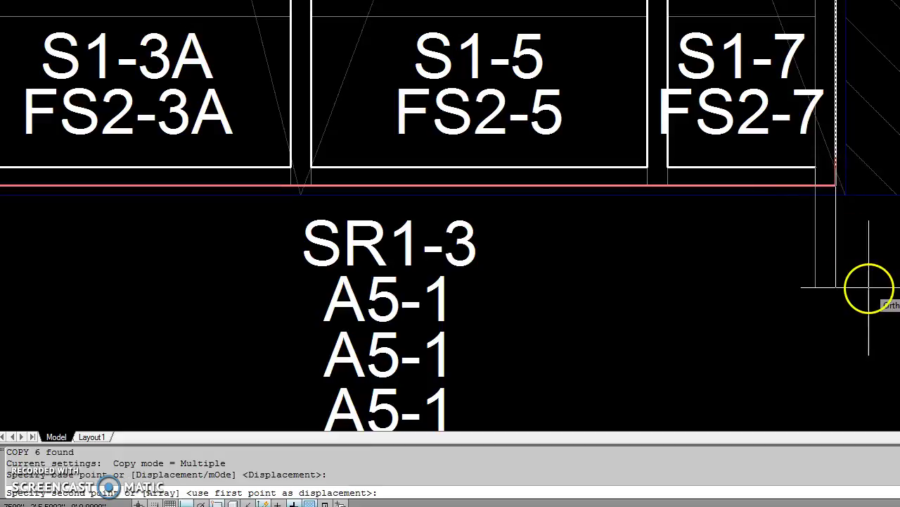
scroll(868, 288, down, 5)
scroll(544, 285, up, 8)
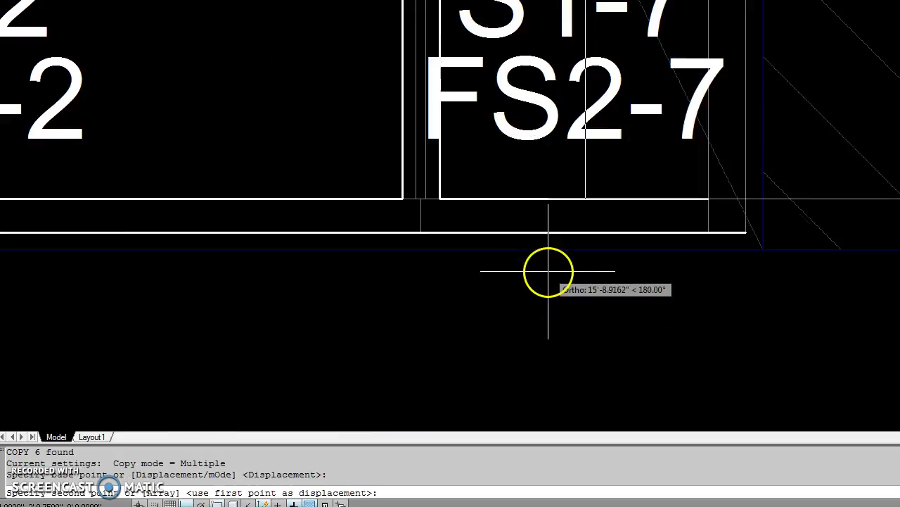
click(708, 200)
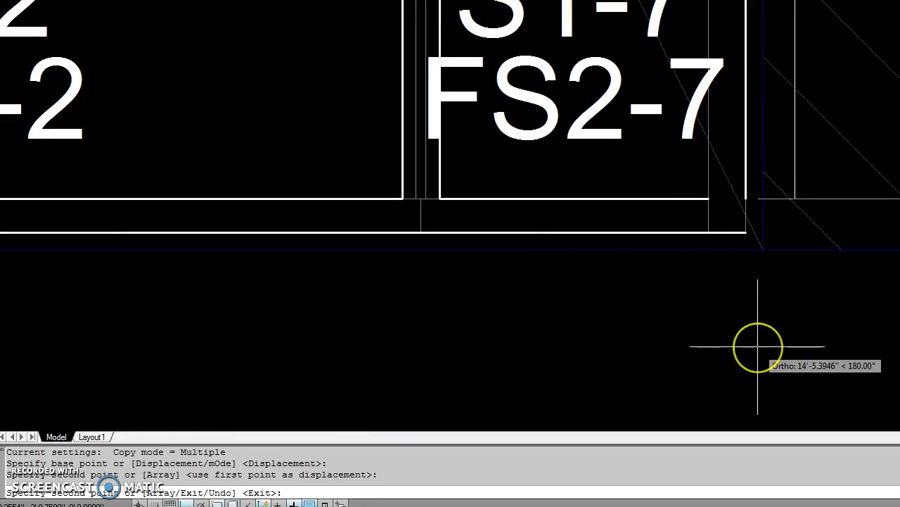
key(Return)
scroll(756, 345, down, 2)
scroll(758, 344, down, 3)
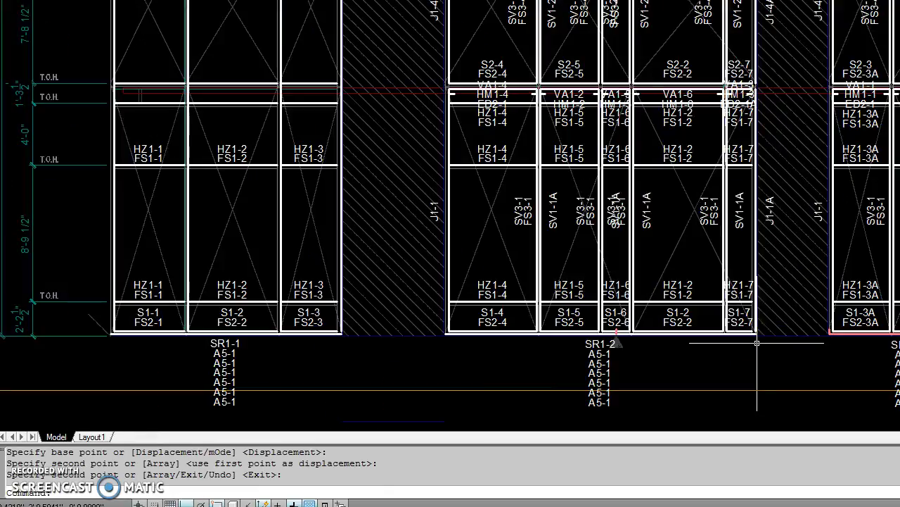
Update the database so tags renumber (jamb J1-3), then select the overlapping SV and FS labels.
scroll(758, 344, down, 2)
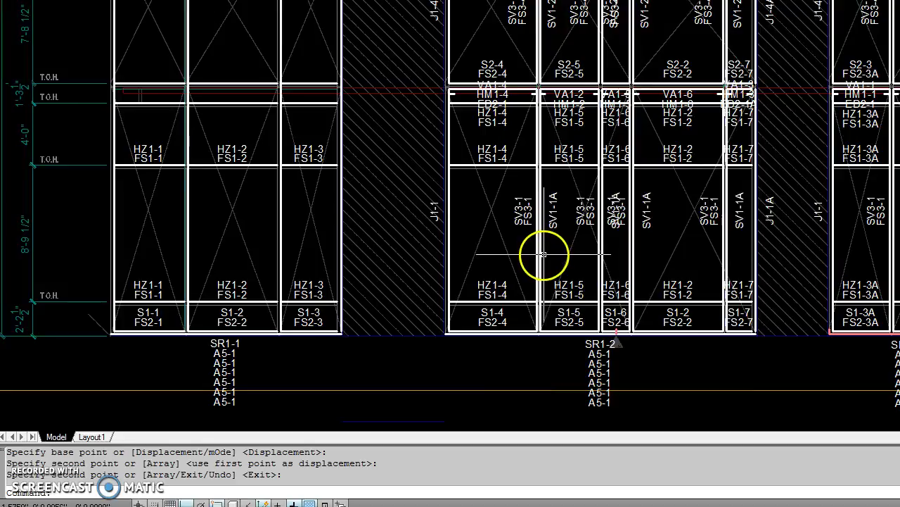
key(ctrl+s)
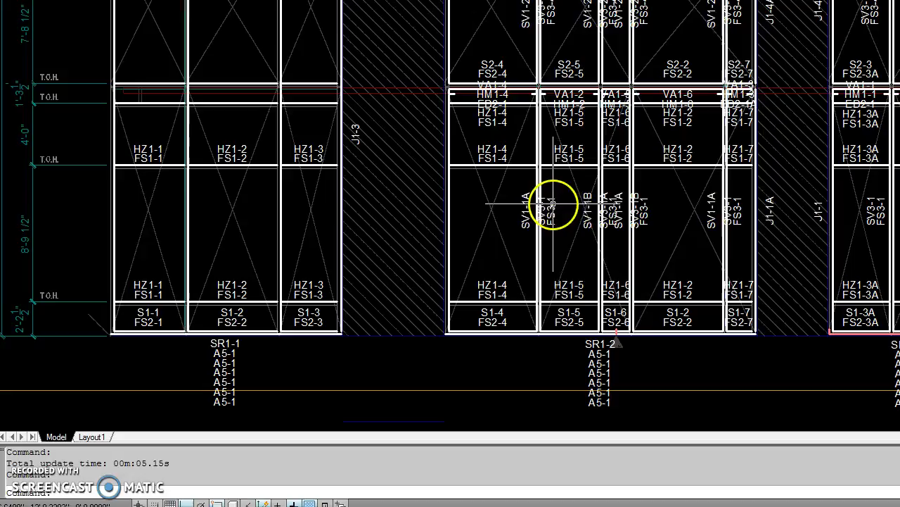
click(555, 206)
click(548, 10)
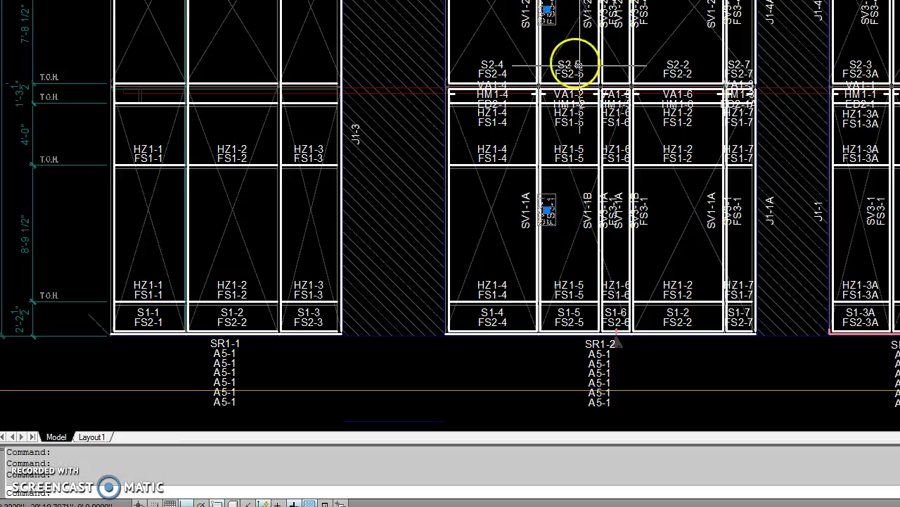
click(639, 11)
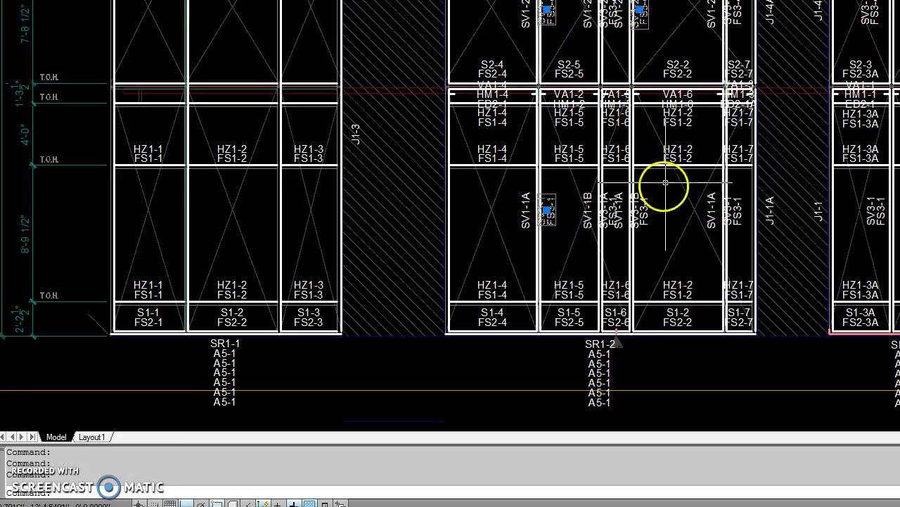
click(641, 207)
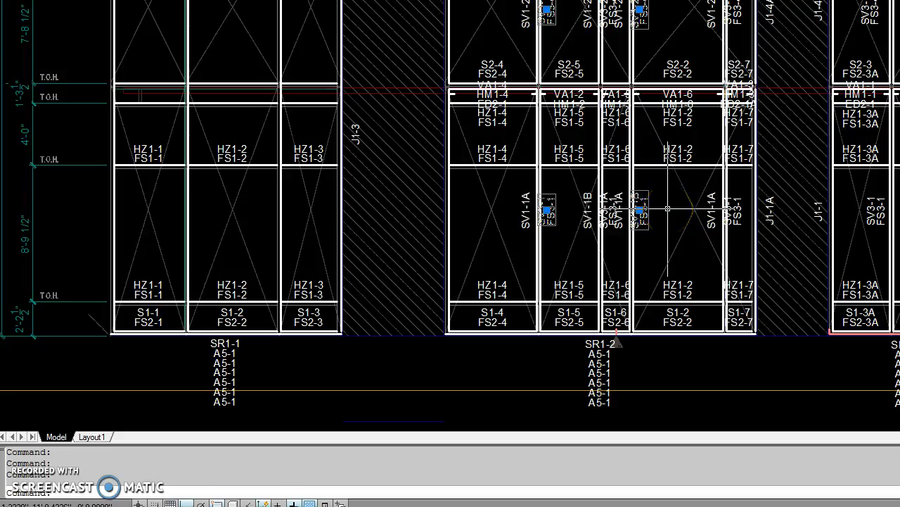
Move the ten mullion labels clear of the mullions, then switch to callout bubbles with LNL.
text(m)
key(Return)
click(628, 332)
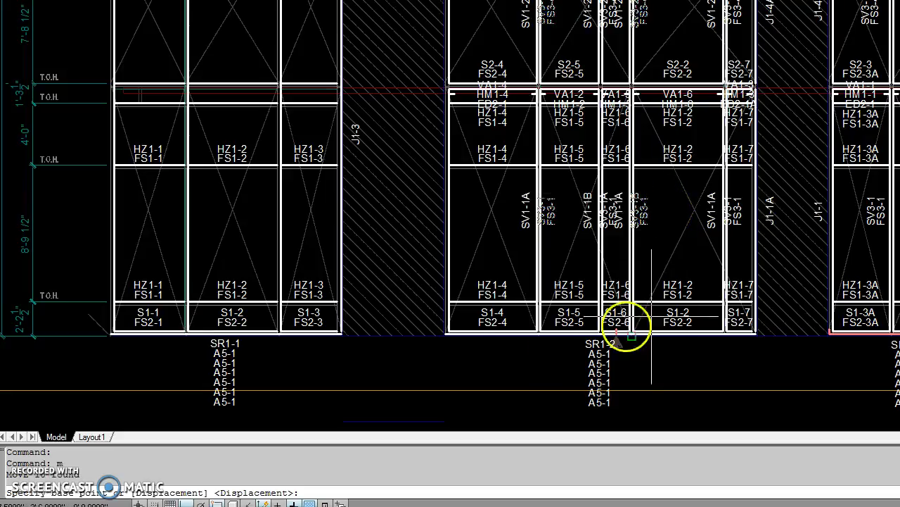
click(501, 362)
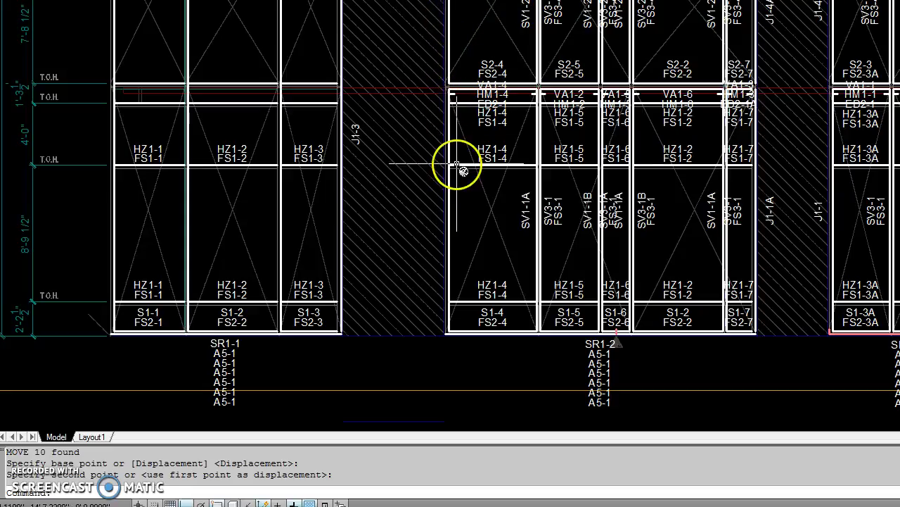
text(lnl)
key(Return)
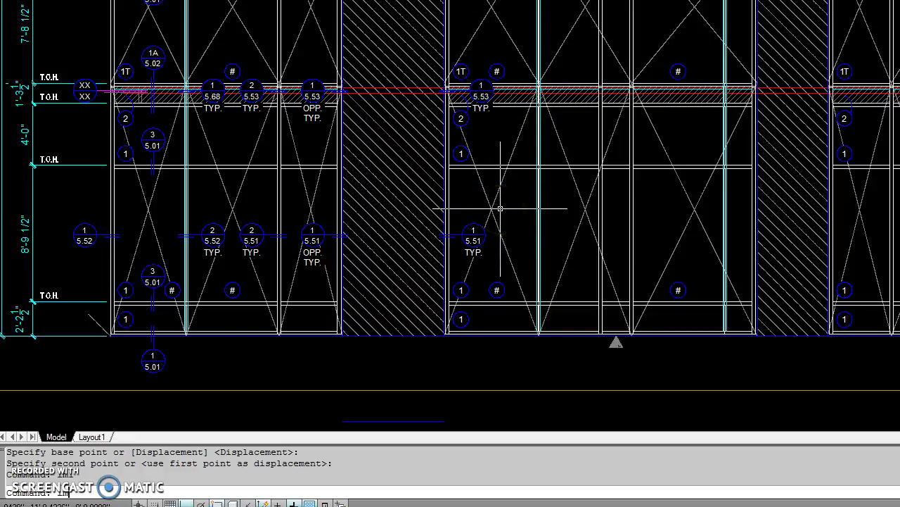
Repeat the layer toggle to hide callout bubbles and restore marks like SV1-1B and VA1-6.
key(Return)
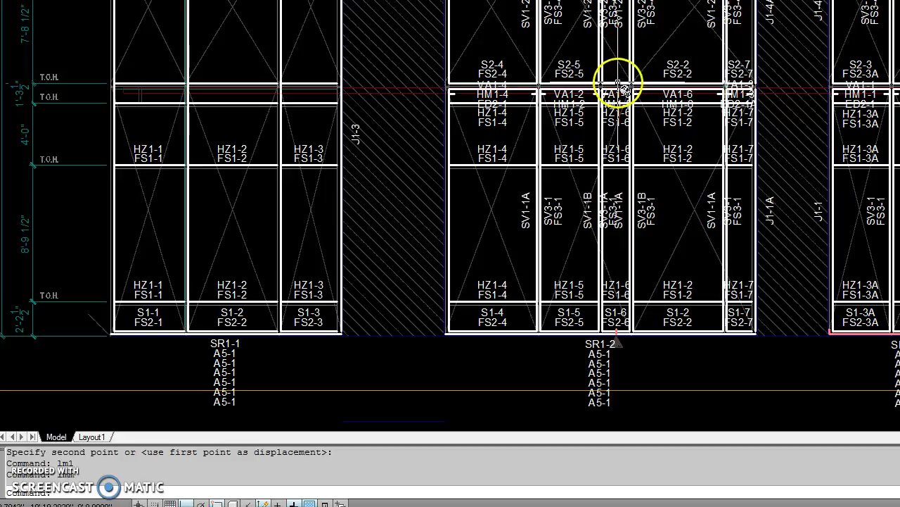
Set the short piece's Metal Use to Sill (detail 1\5.02) and update its tag to S2-6.
key(Return)
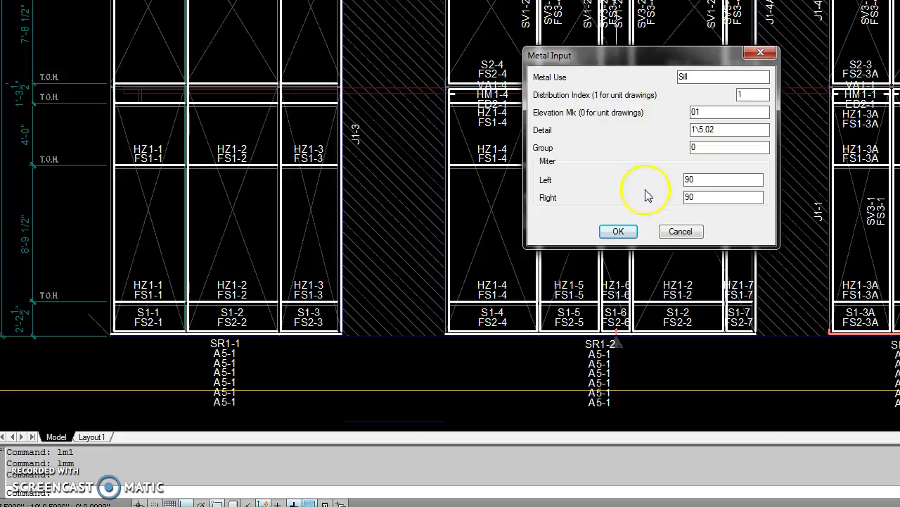
click(619, 234)
text(upc)
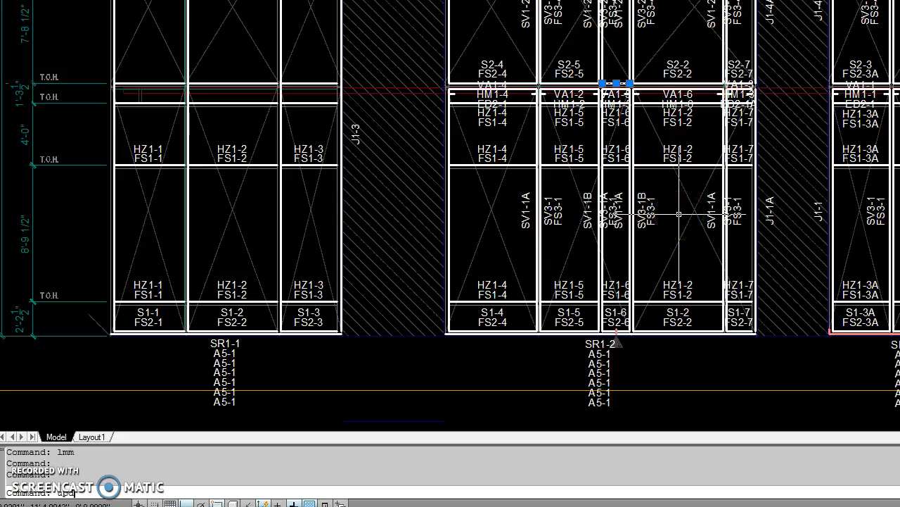
key(Return)
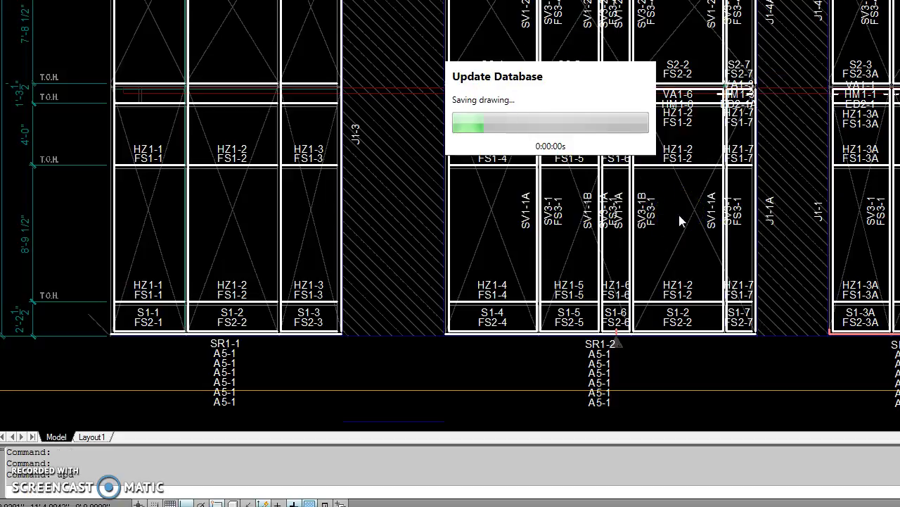